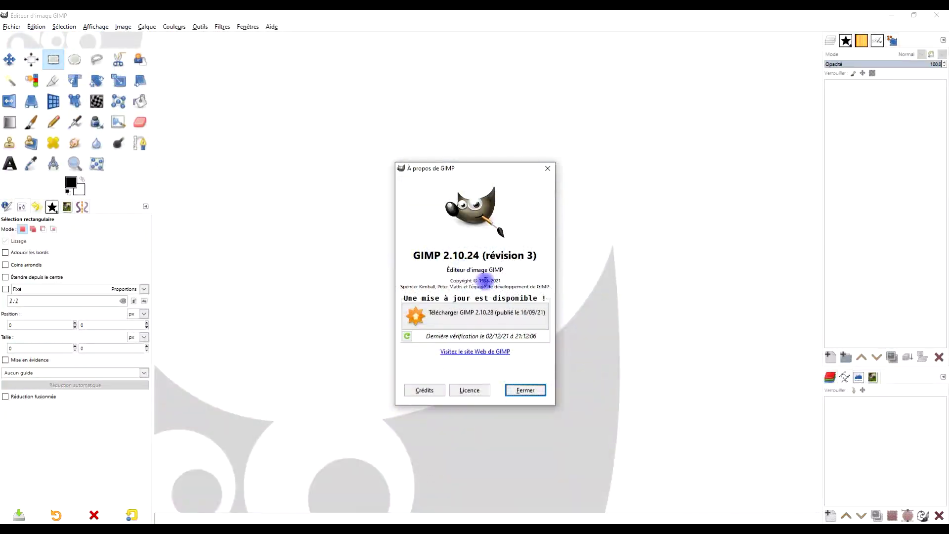
Close the About window and display the Script-Fu scripts folders under the Folders section of the preferences.
{"action": "left_click", "coordinate": [539, 391]}
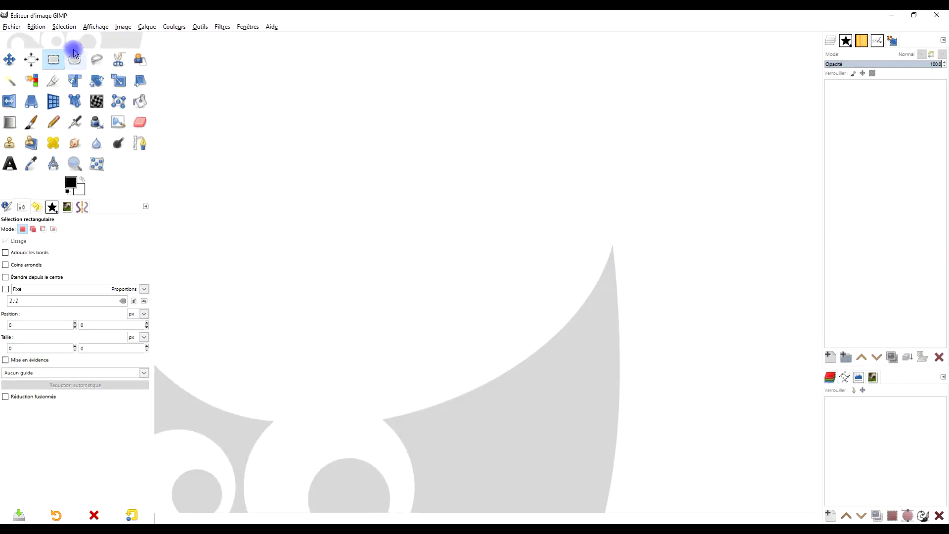
{"action": "left_click", "coordinate": [36, 27]}
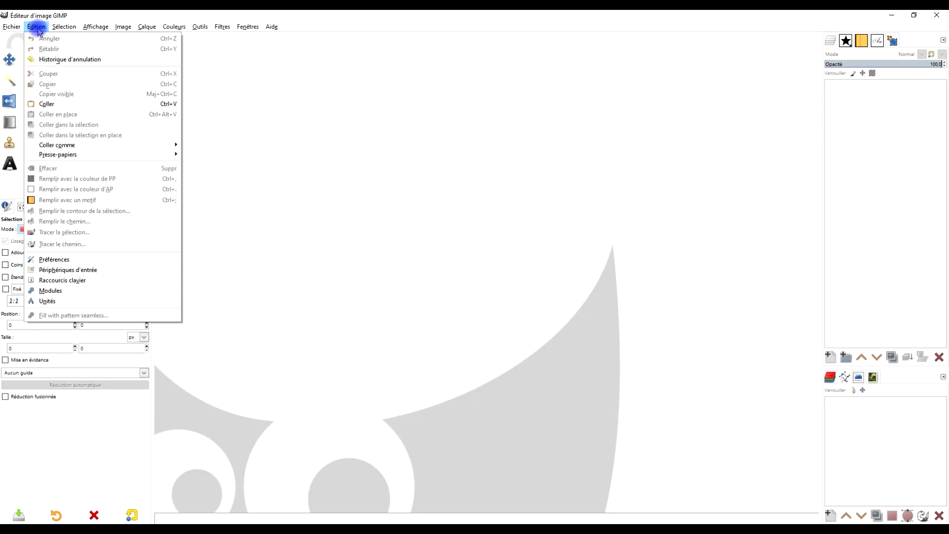
{"action": "left_click", "coordinate": [104, 260]}
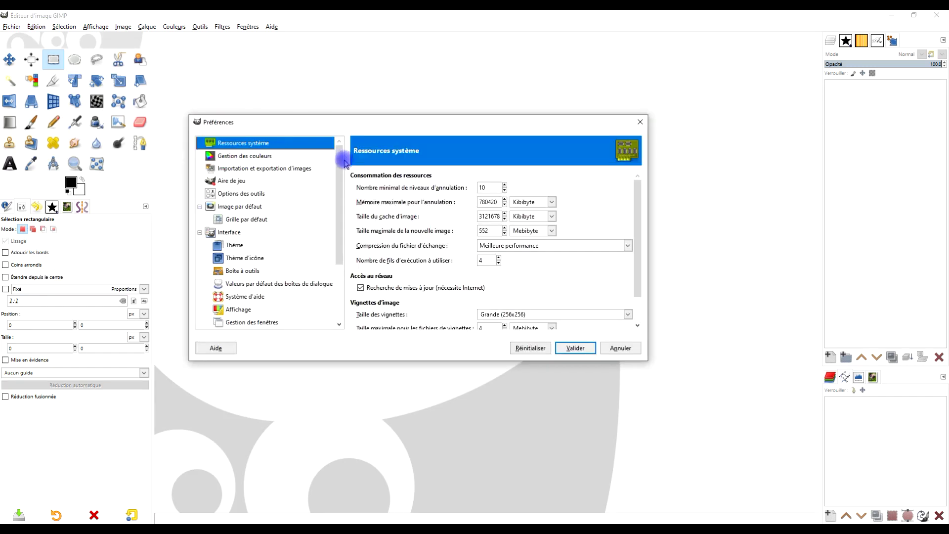
{"action": "left_click_drag", "start_coordinate": [336, 161], "coordinate": [341, 276]}
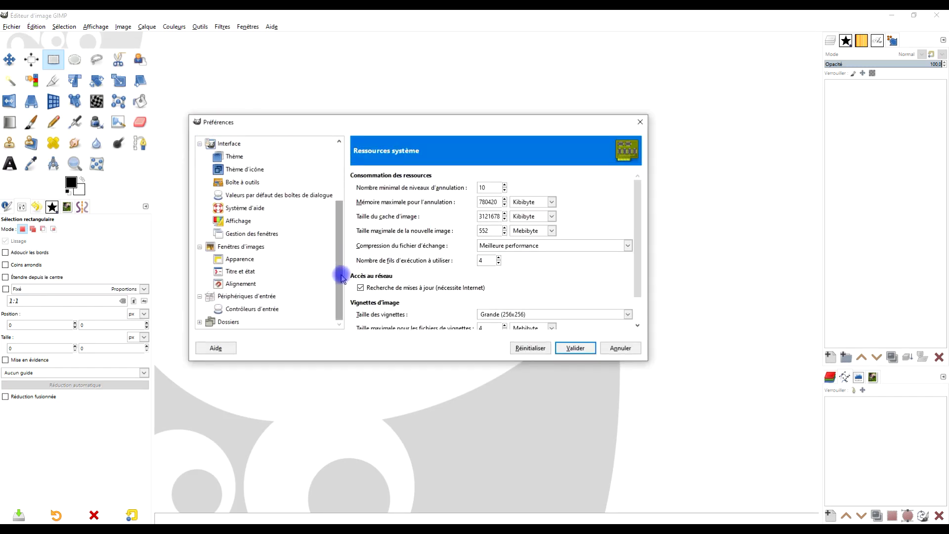
{"action": "left_click", "coordinate": [199, 321]}
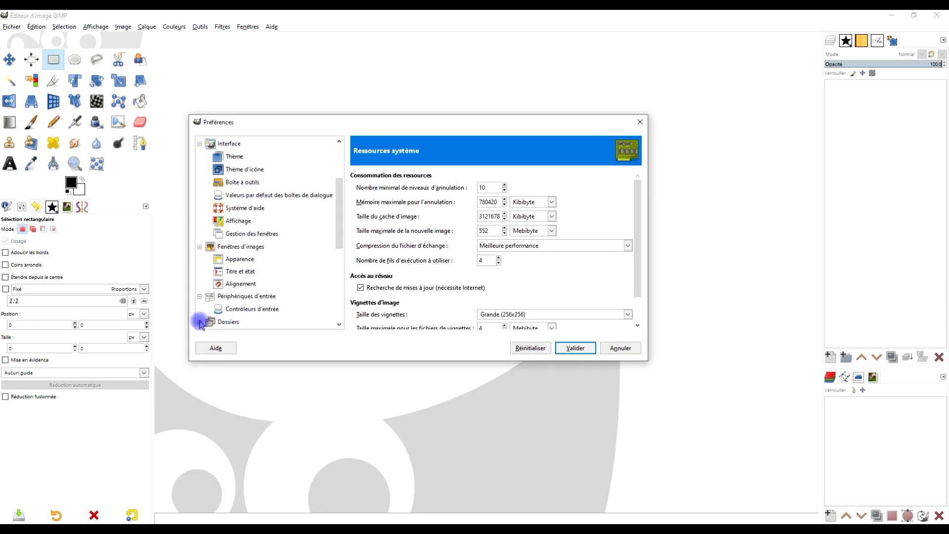
{"action": "left_click_drag", "start_coordinate": [339, 227], "coordinate": [339, 315]}
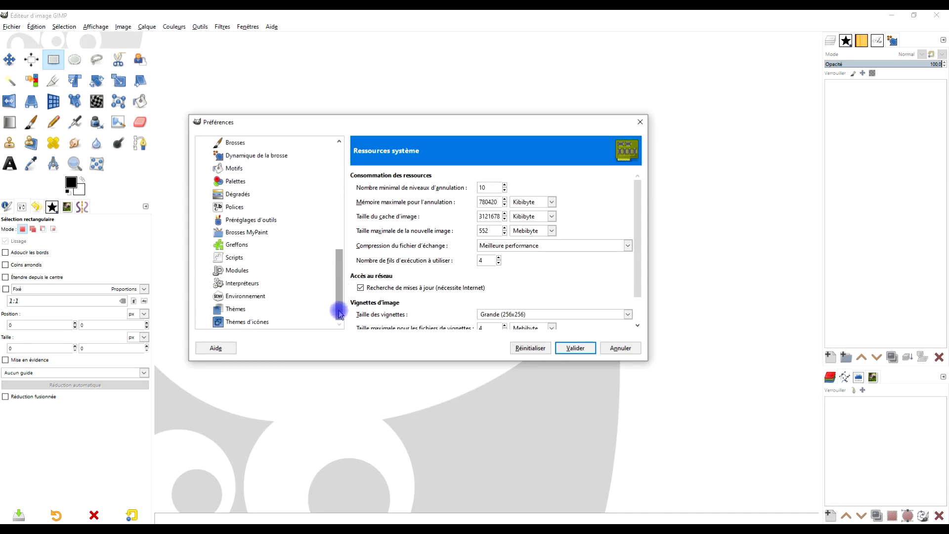
{"action": "left_click", "coordinate": [234, 258]}
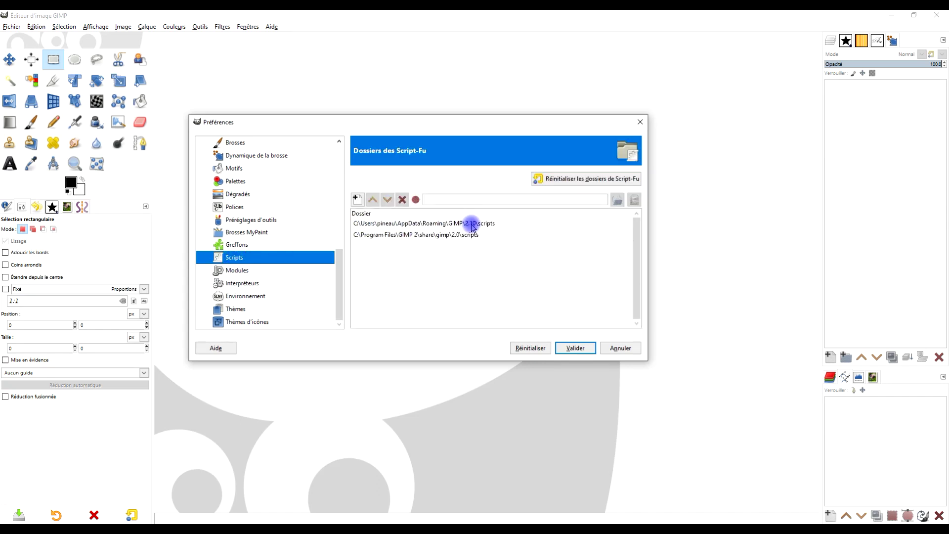
Show the user-profile GIMP 2.10 scripts folder in the file manager and open it to view its script files.
{"action": "left_click", "coordinate": [399, 224]}
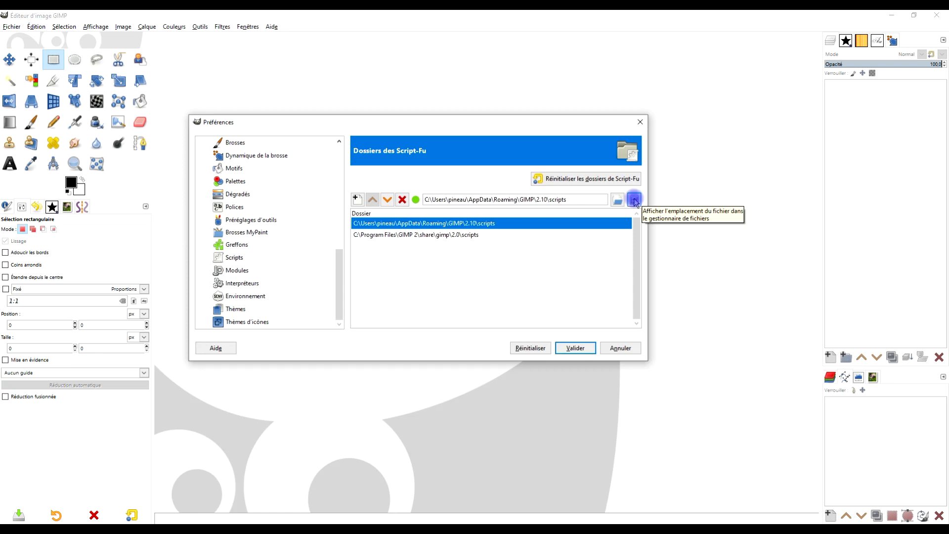
{"action": "left_click", "coordinate": [634, 199]}
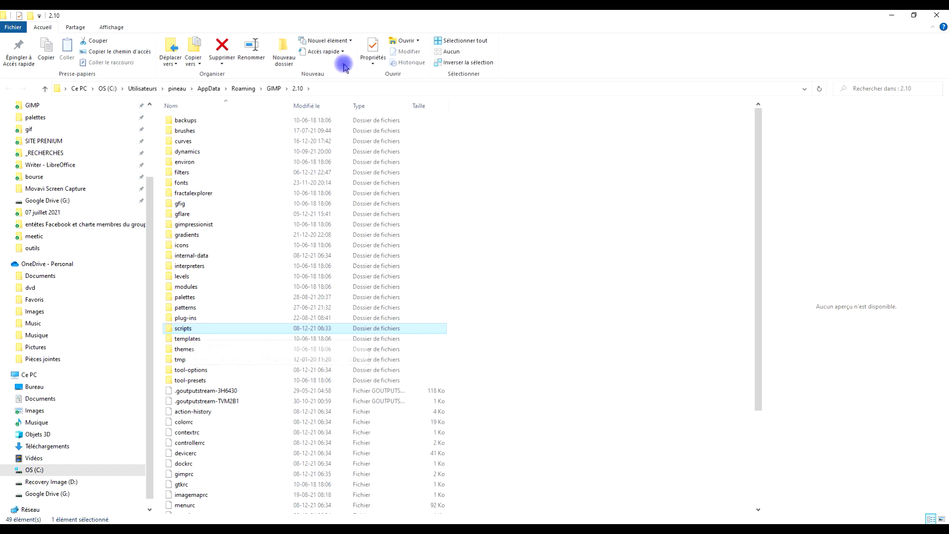
{"action": "double_click", "coordinate": [184, 328]}
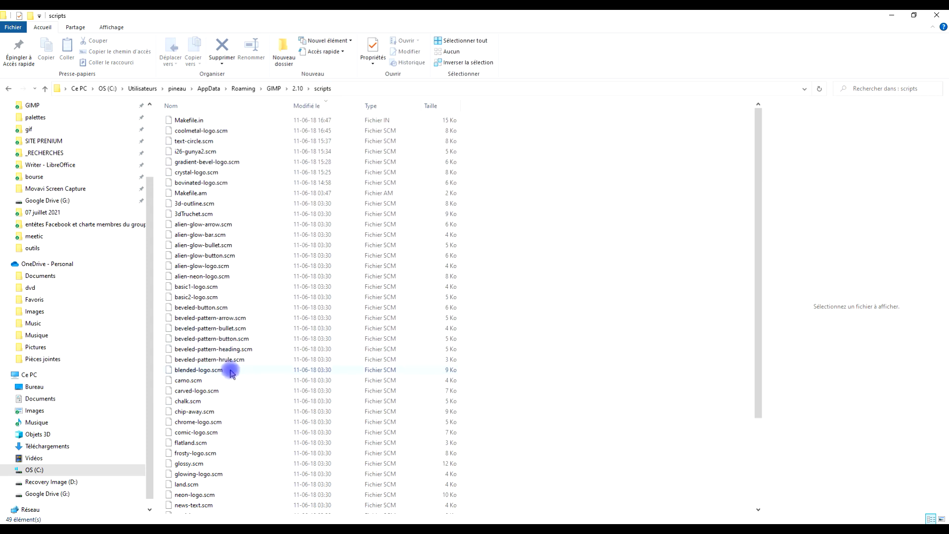
{"action": "scroll", "coordinate": [260, 295], "scroll_direction": "down", "scroll_amount": 4}
{"action": "scroll", "coordinate": [271, 313], "scroll_direction": "up", "scroll_amount": 4}
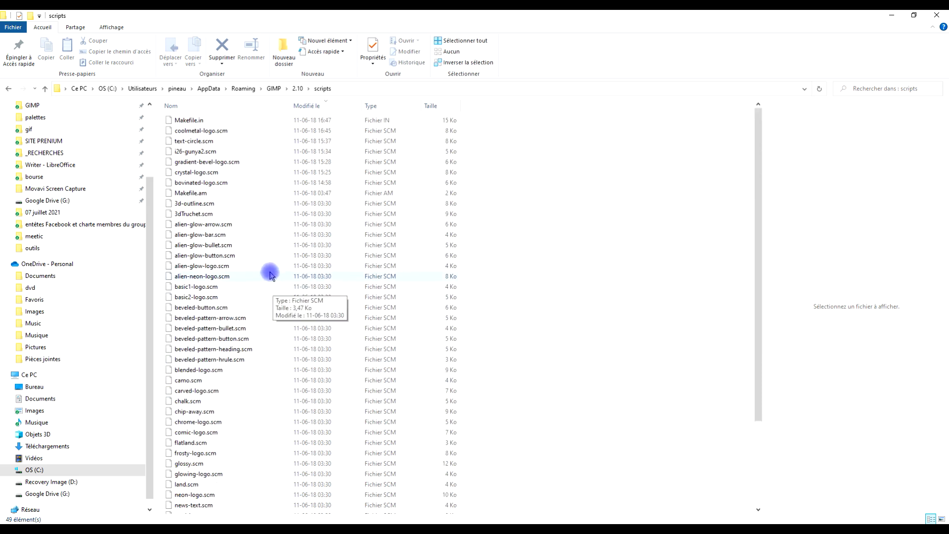
Copy the full path of the open scripts folder to the clipboard.
{"action": "left_click", "coordinate": [390, 90]}
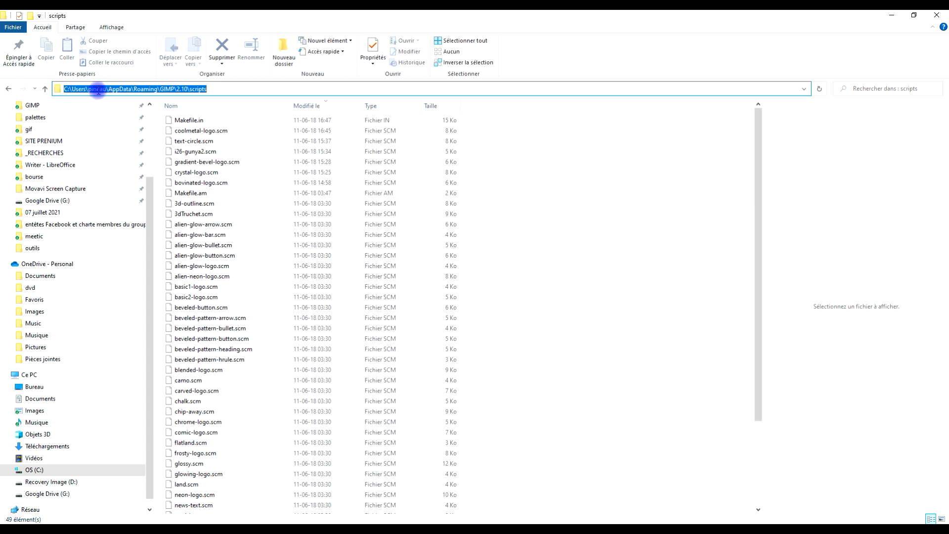
{"action": "right_click", "coordinate": [179, 89]}
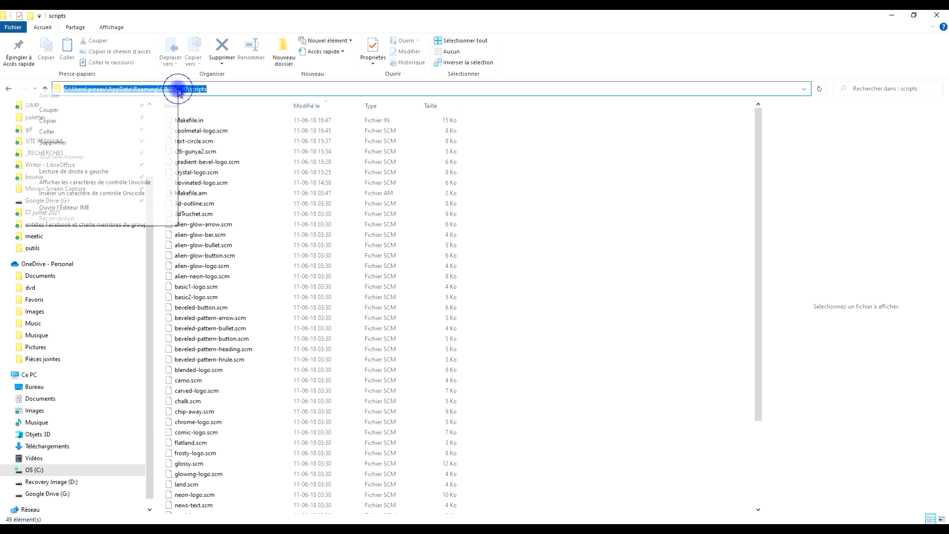
{"action": "left_click", "coordinate": [46, 121]}
{"action": "right_click", "coordinate": [153, 90]}
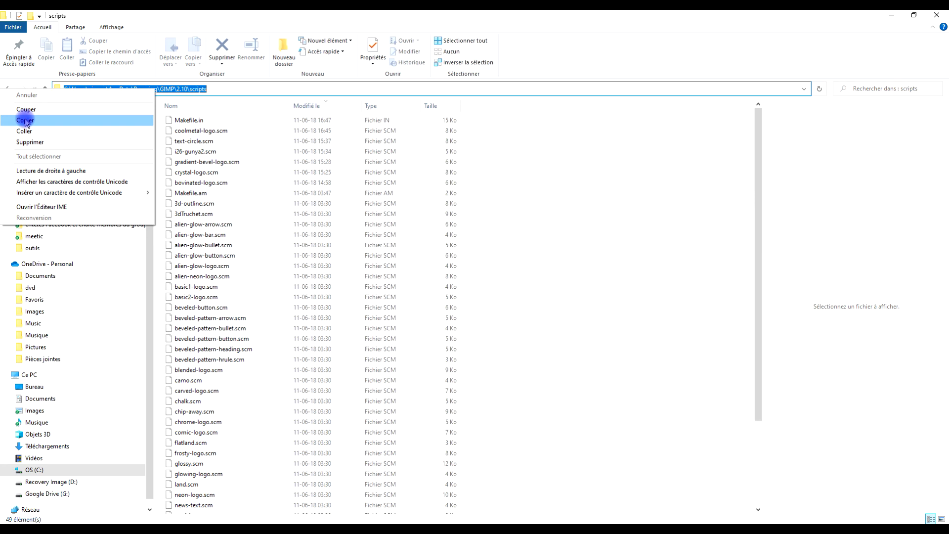
{"action": "left_click", "coordinate": [26, 121]}
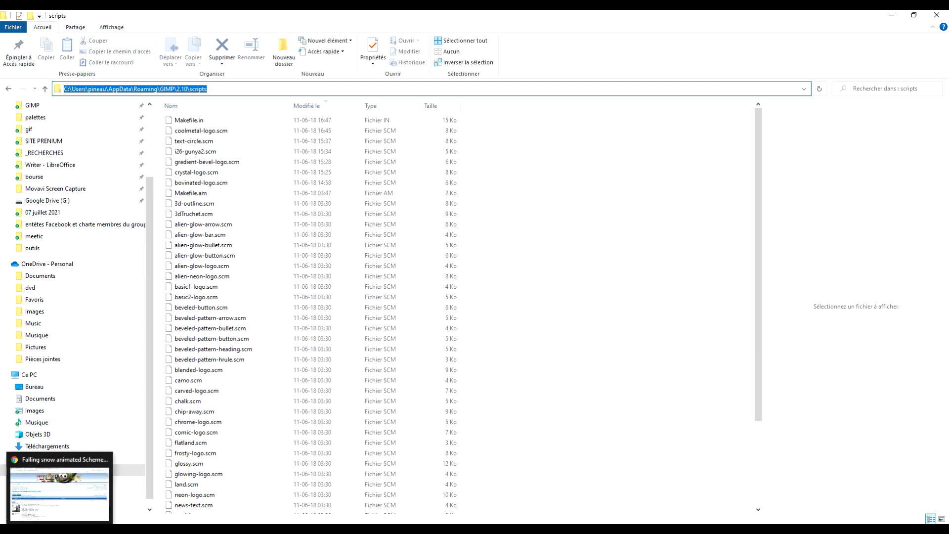
Switch to Chrome and examine the parameters and script attachment in the first post of the Falling snow animated Scheme Script topic.
{"action": "left_click", "coordinate": [59, 494]}
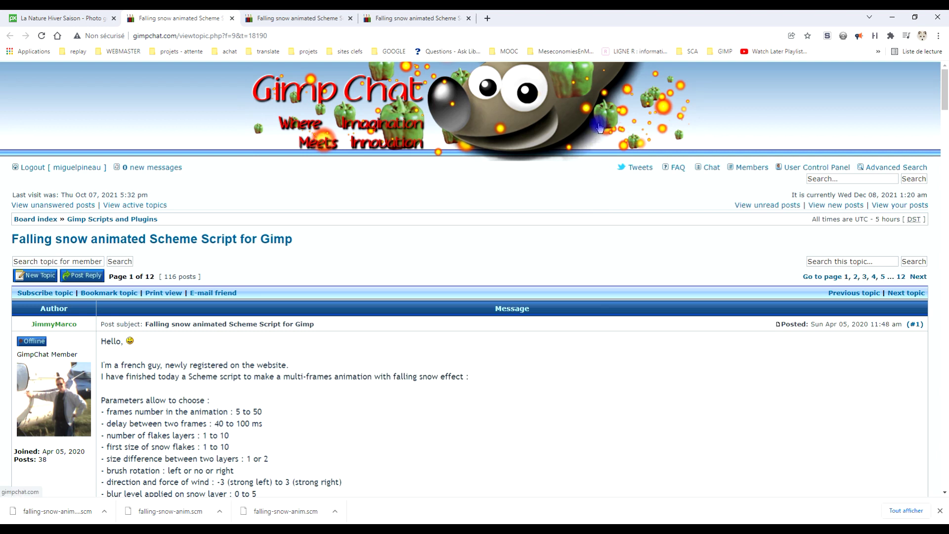
{"action": "scroll", "coordinate": [574, 265], "scroll_direction": "down", "scroll_amount": 2}
{"action": "scroll", "coordinate": [576, 250], "scroll_direction": "down", "scroll_amount": 2}
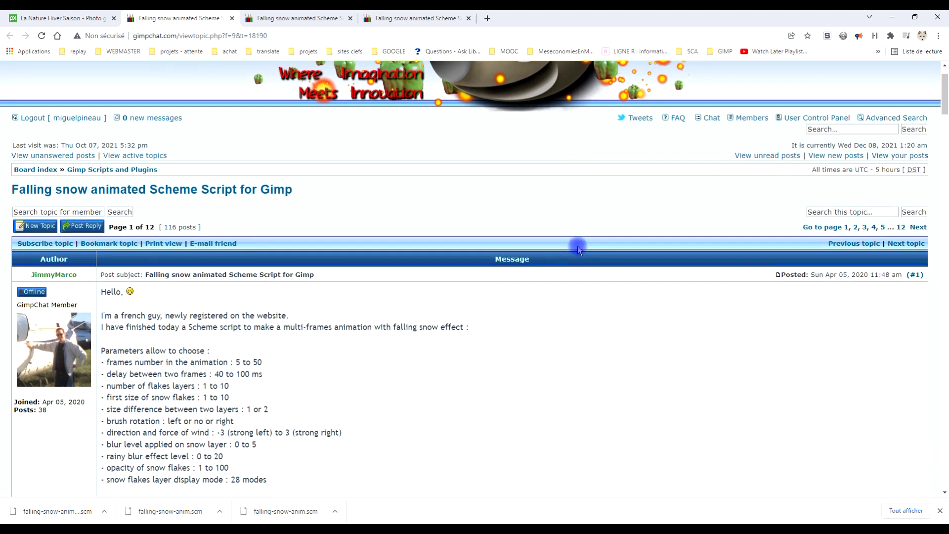
{"action": "scroll", "coordinate": [559, 237], "scroll_direction": "up", "scroll_amount": 3}
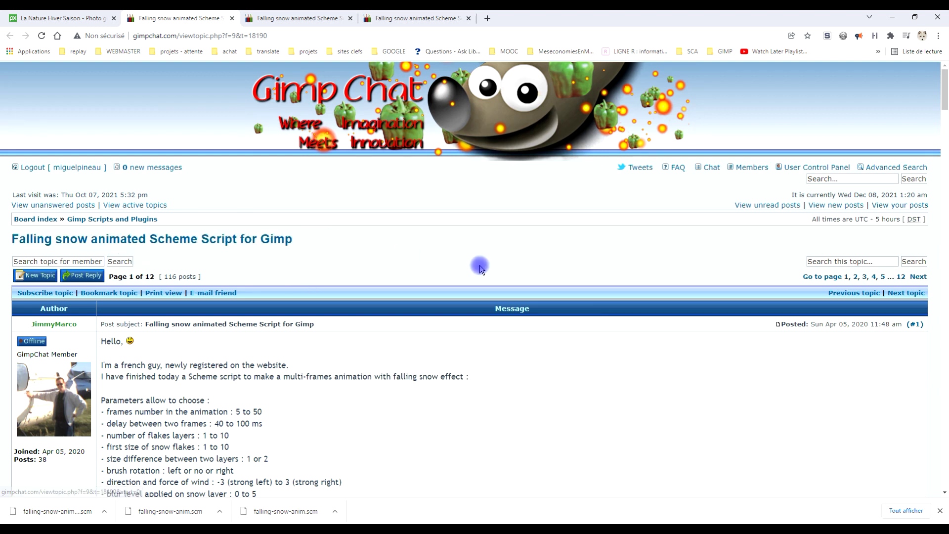
{"action": "scroll", "coordinate": [326, 267], "scroll_direction": "down", "scroll_amount": 4}
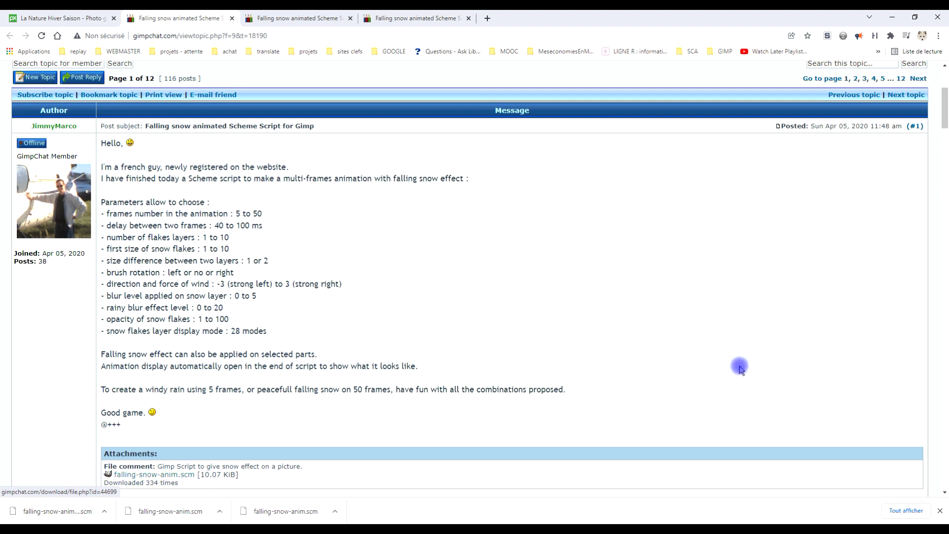
{"action": "scroll", "coordinate": [593, 415], "scroll_direction": "up", "scroll_amount": 4}
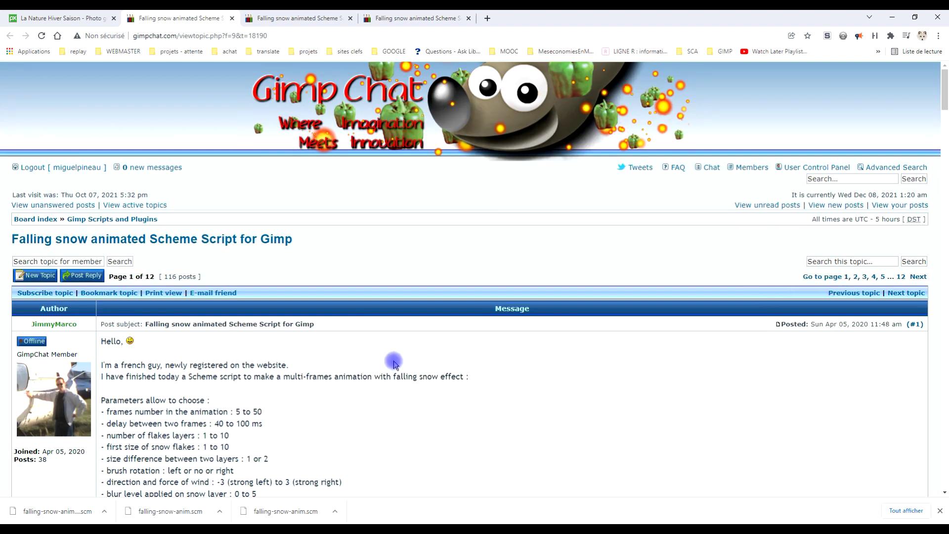
{"action": "scroll", "coordinate": [531, 355], "scroll_direction": "down", "scroll_amount": 6}
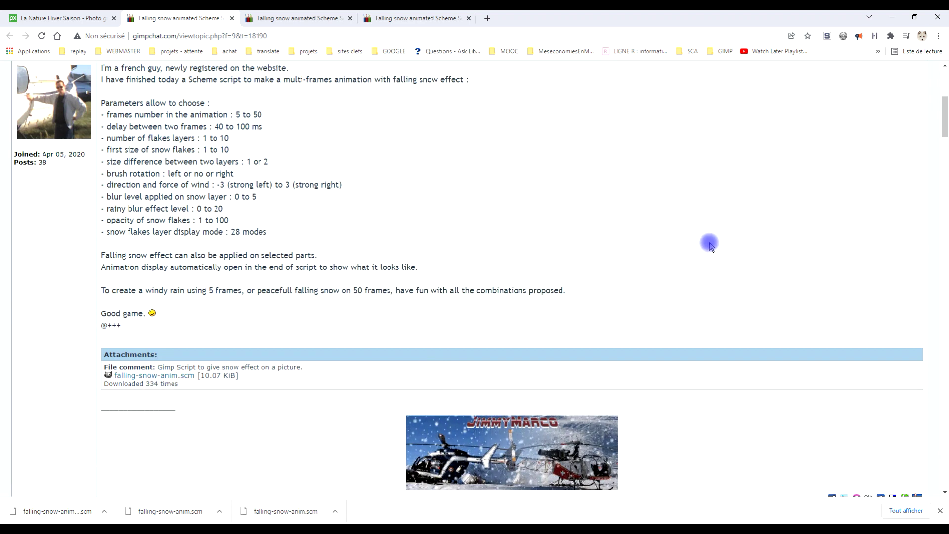
{"action": "scroll", "coordinate": [698, 247], "scroll_direction": "up", "scroll_amount": 4}
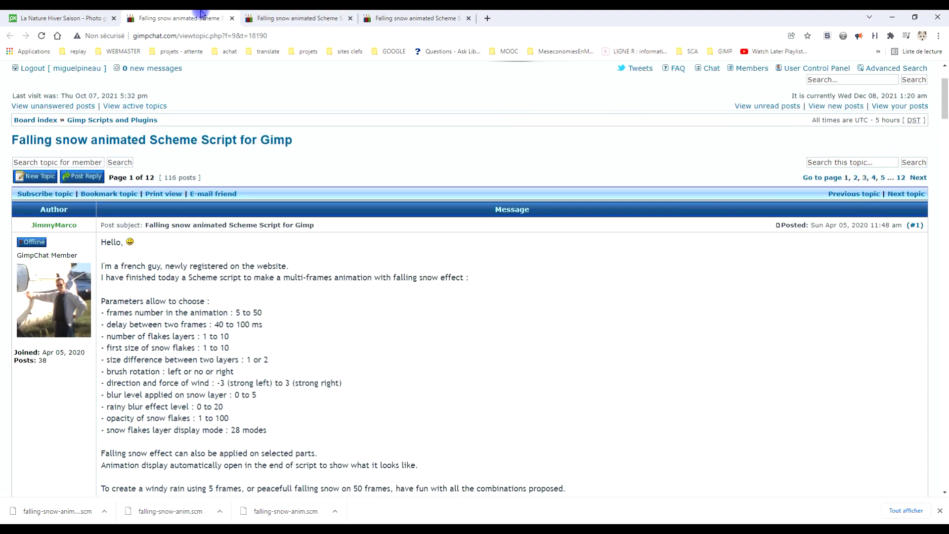
Look through page 3 of the falling snow topic for example animations and updated script versions.
{"action": "left_click", "coordinate": [277, 18]}
{"action": "scroll", "coordinate": [695, 235], "scroll_direction": "up", "scroll_amount": 3}
{"action": "scroll", "coordinate": [642, 255], "scroll_direction": "up", "scroll_amount": 4}
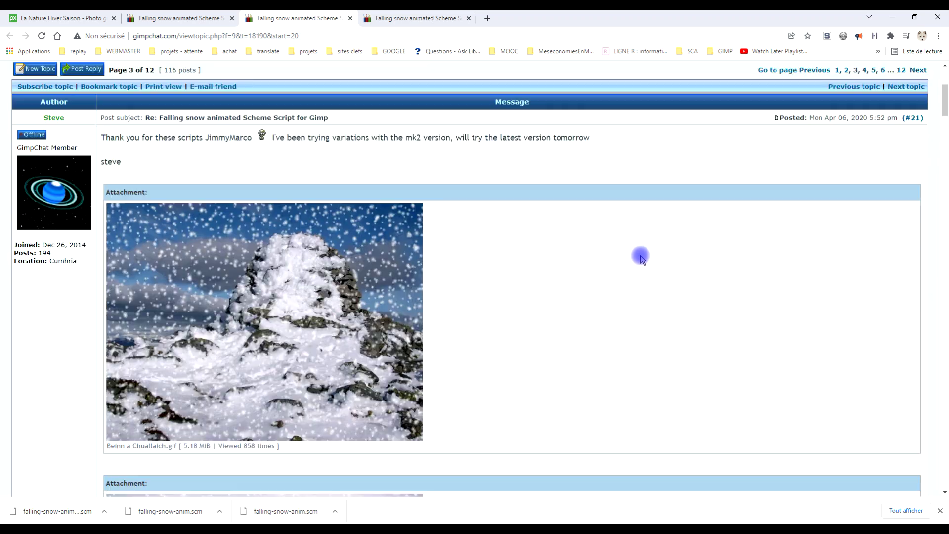
{"action": "scroll", "coordinate": [639, 259], "scroll_direction": "down", "scroll_amount": 10}
{"action": "scroll", "coordinate": [639, 263], "scroll_direction": "down", "scroll_amount": 15}
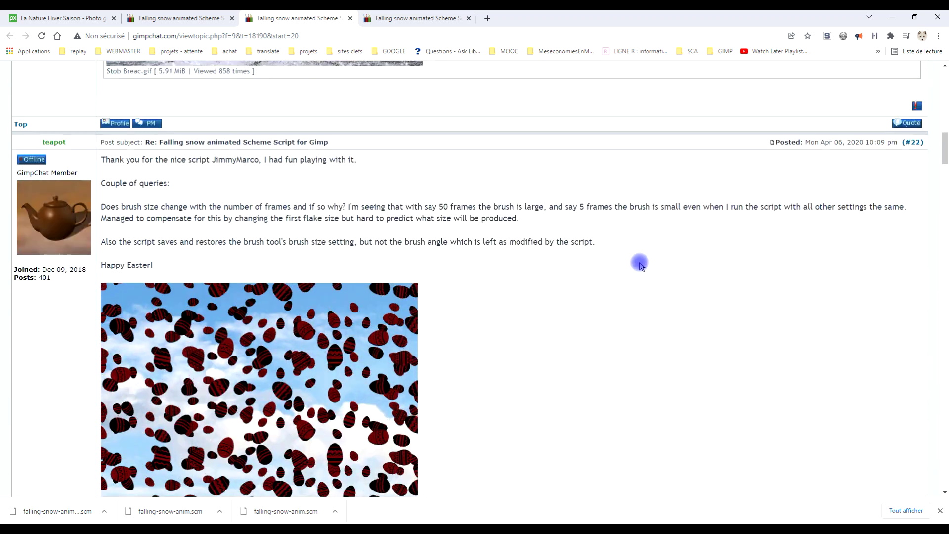
{"action": "scroll", "coordinate": [527, 260], "scroll_direction": "down", "scroll_amount": 18}
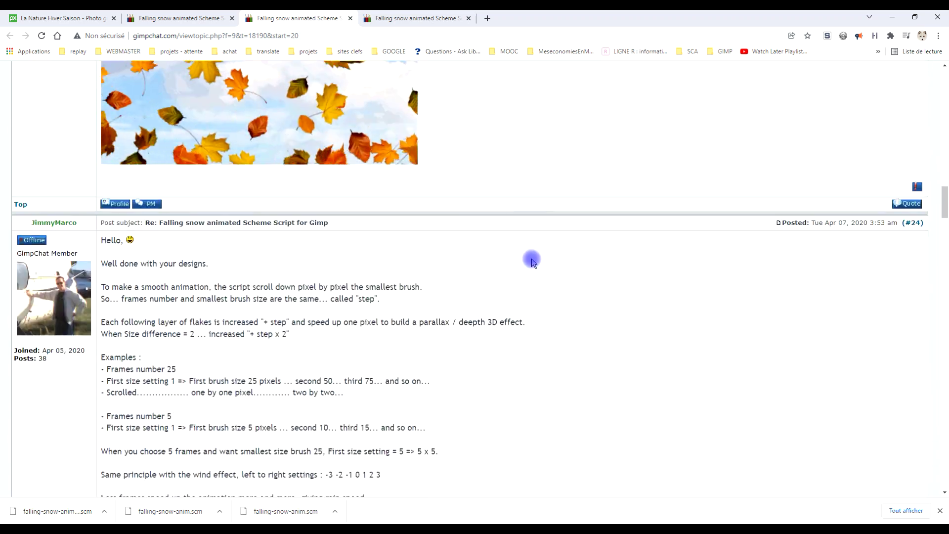
{"action": "scroll", "coordinate": [455, 307], "scroll_direction": "down", "scroll_amount": 20}
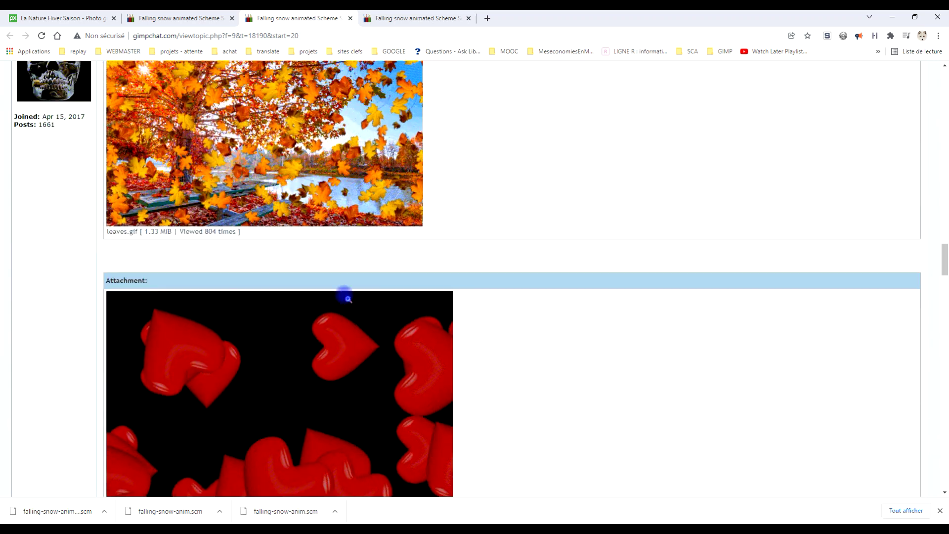
{"action": "scroll", "coordinate": [533, 309], "scroll_direction": "down", "scroll_amount": 20}
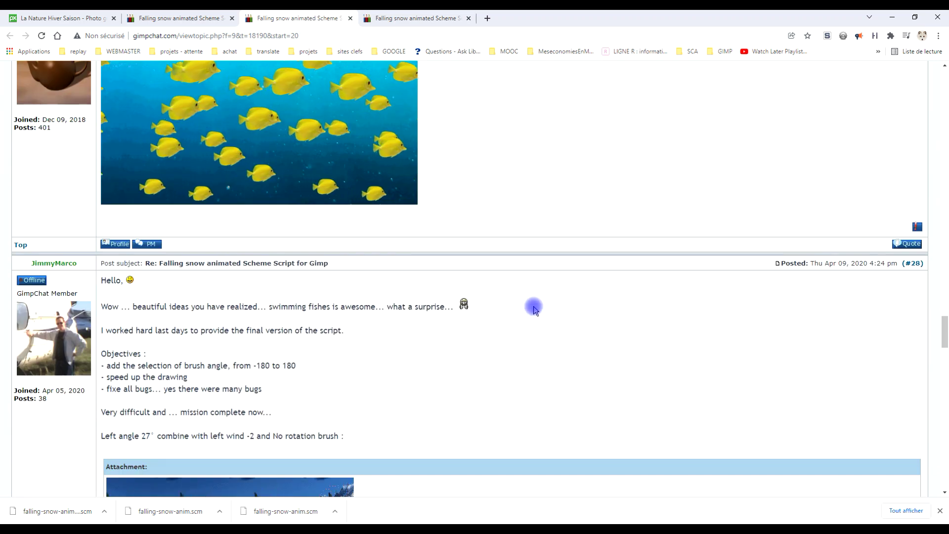
{"action": "scroll", "coordinate": [533, 308], "scroll_direction": "down", "scroll_amount": 18}
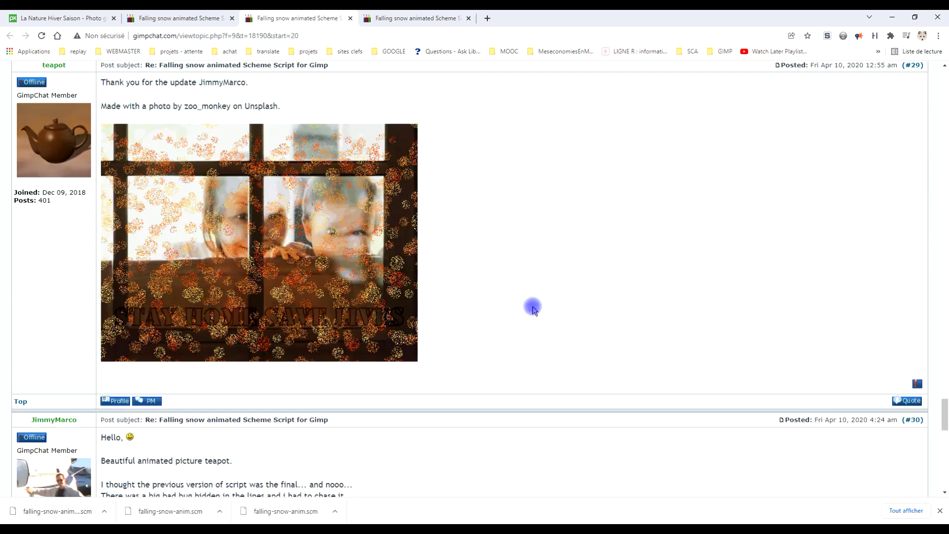
{"action": "scroll", "coordinate": [532, 309], "scroll_direction": "up", "scroll_amount": 11}
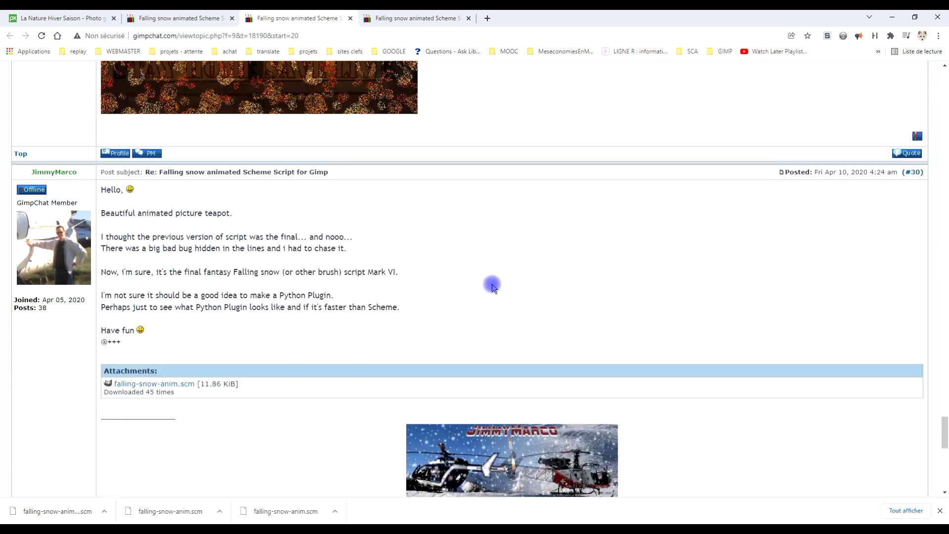
Examine the falling snow script's settings window and the falling-snow-anim.scm attachment in the last post on page 4 of the topic.
{"action": "left_click", "coordinate": [425, 18]}
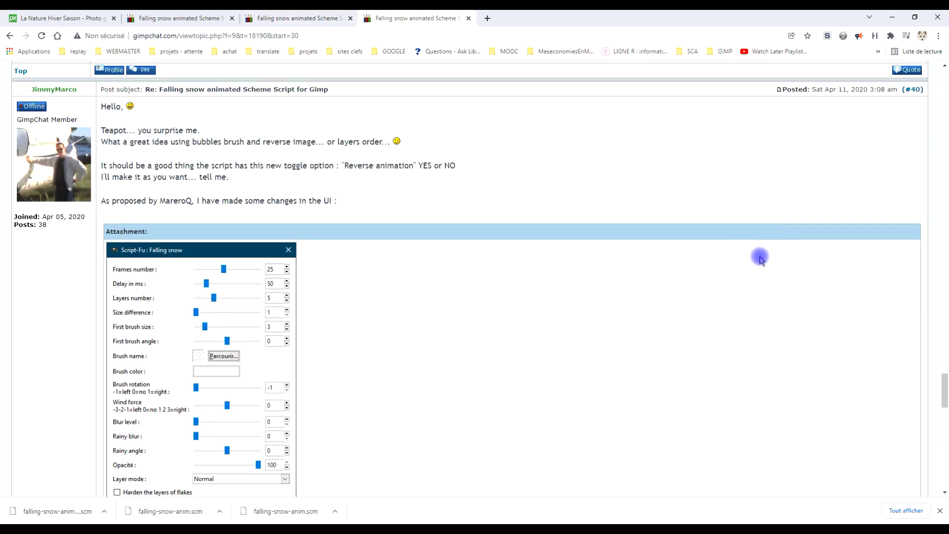
{"action": "scroll", "coordinate": [758, 256], "scroll_direction": "down", "scroll_amount": 14}
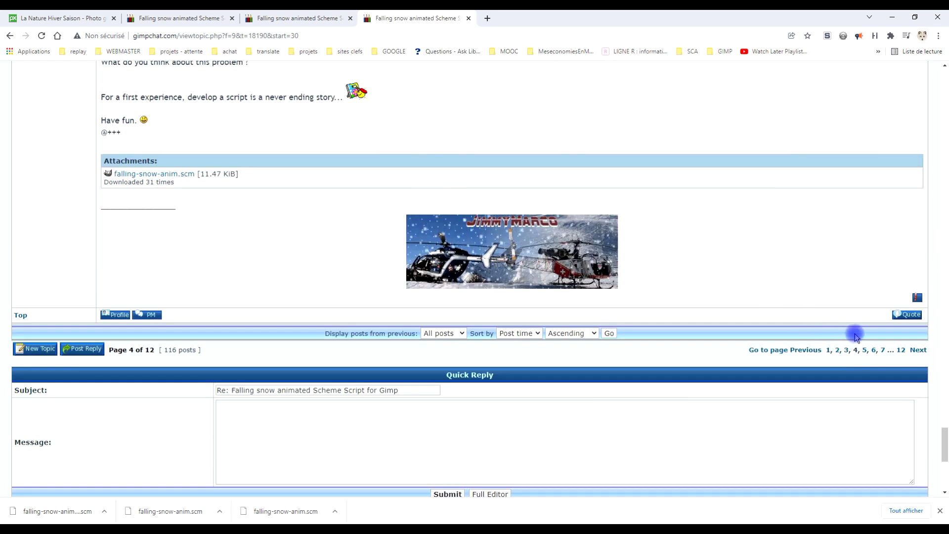
{"action": "scroll", "coordinate": [780, 346], "scroll_direction": "up", "scroll_amount": 3}
{"action": "scroll", "coordinate": [779, 346], "scroll_direction": "down", "scroll_amount": 3}
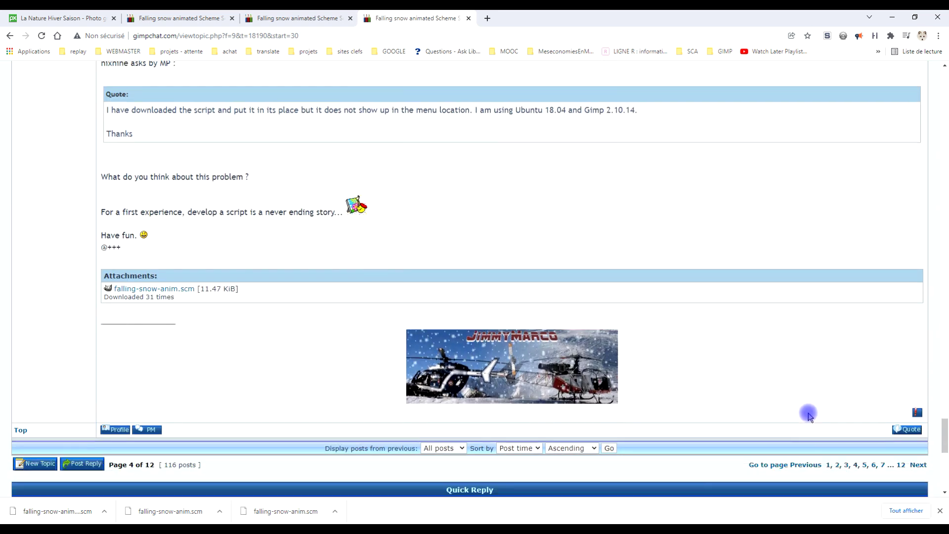
{"action": "scroll", "coordinate": [774, 287], "scroll_direction": "up", "scroll_amount": 14}
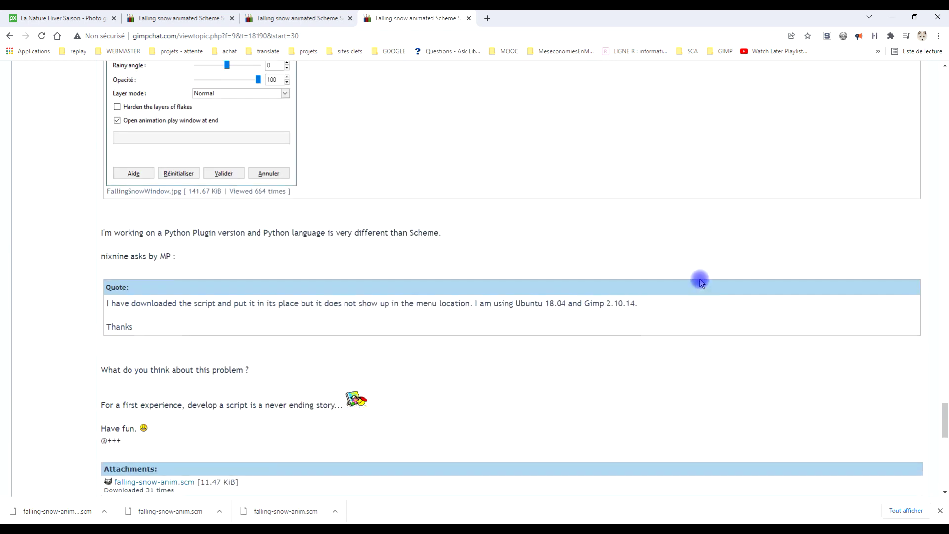
{"action": "scroll", "coordinate": [391, 243], "scroll_direction": "down", "scroll_amount": 8}
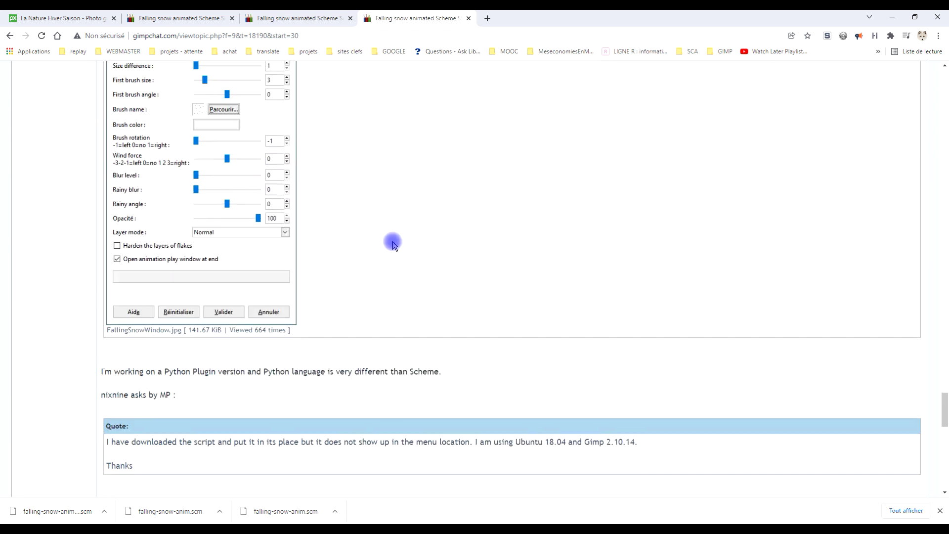
{"action": "scroll", "coordinate": [196, 386], "scroll_direction": "down", "scroll_amount": 2}
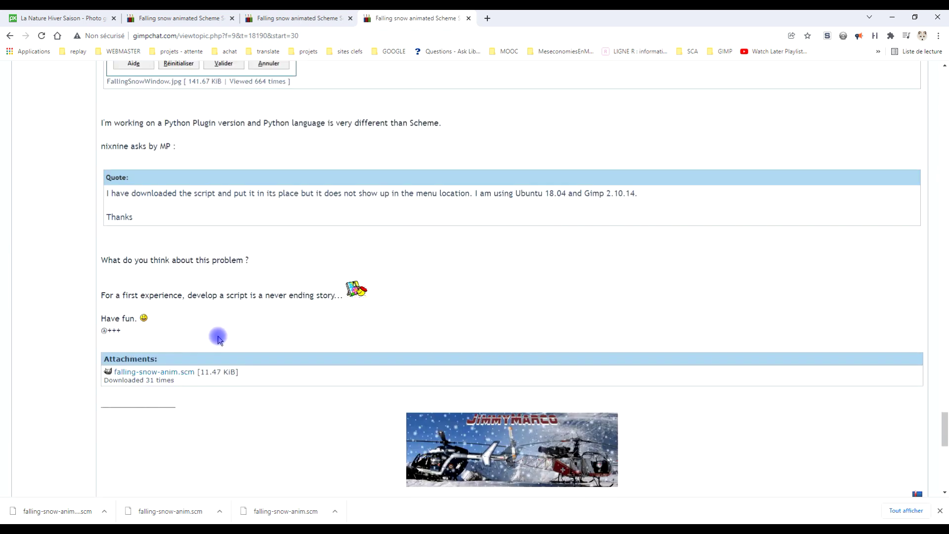
Review the falling snow script's settings window, the beer glass example and the quoted installation problem on page 4 of the topic.
{"action": "scroll", "coordinate": [214, 341], "scroll_direction": "up", "scroll_amount": 1}
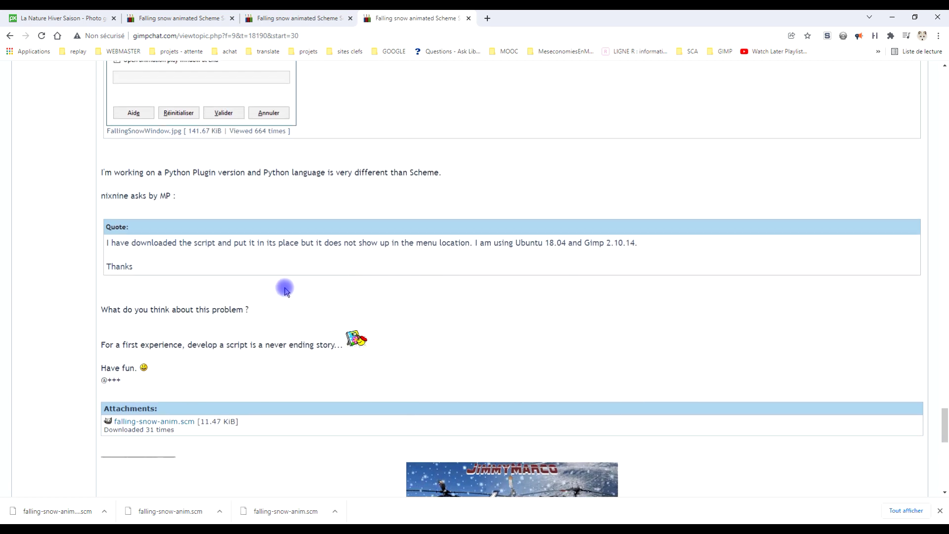
{"action": "scroll", "coordinate": [352, 341], "scroll_direction": "up", "scroll_amount": 8}
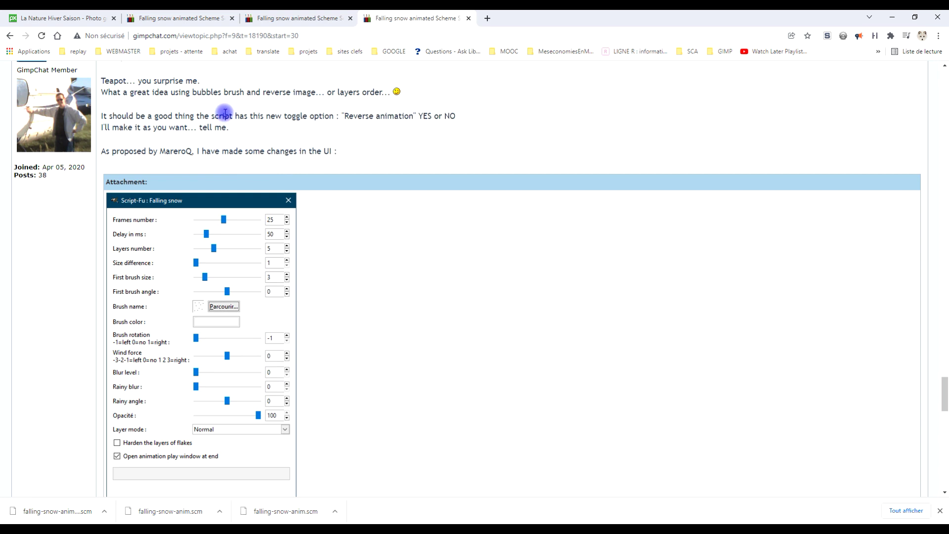
{"action": "scroll", "coordinate": [411, 312], "scroll_direction": "down", "scroll_amount": 3}
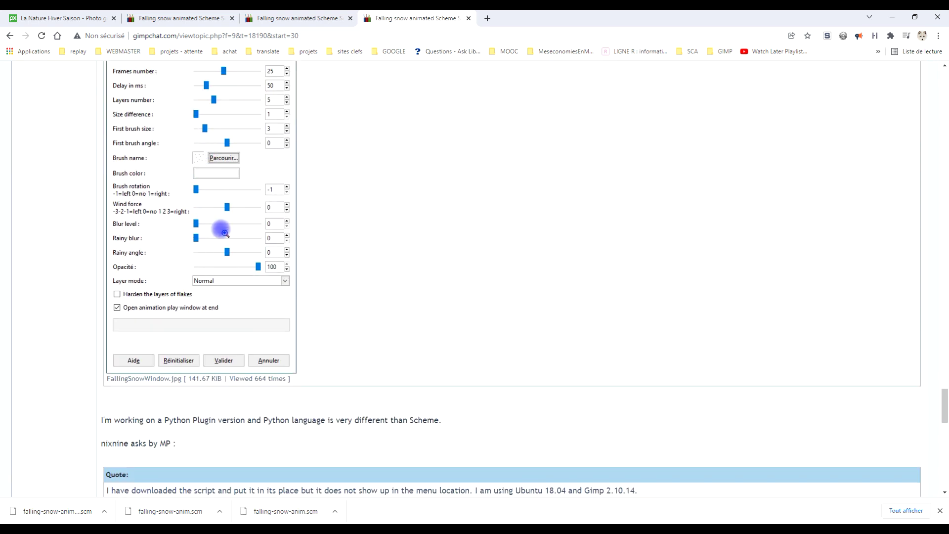
{"action": "scroll", "coordinate": [360, 278], "scroll_direction": "up", "scroll_amount": 12}
{"action": "scroll", "coordinate": [562, 196], "scroll_direction": "up", "scroll_amount": 10}
{"action": "scroll", "coordinate": [540, 212], "scroll_direction": "down", "scroll_amount": 2}
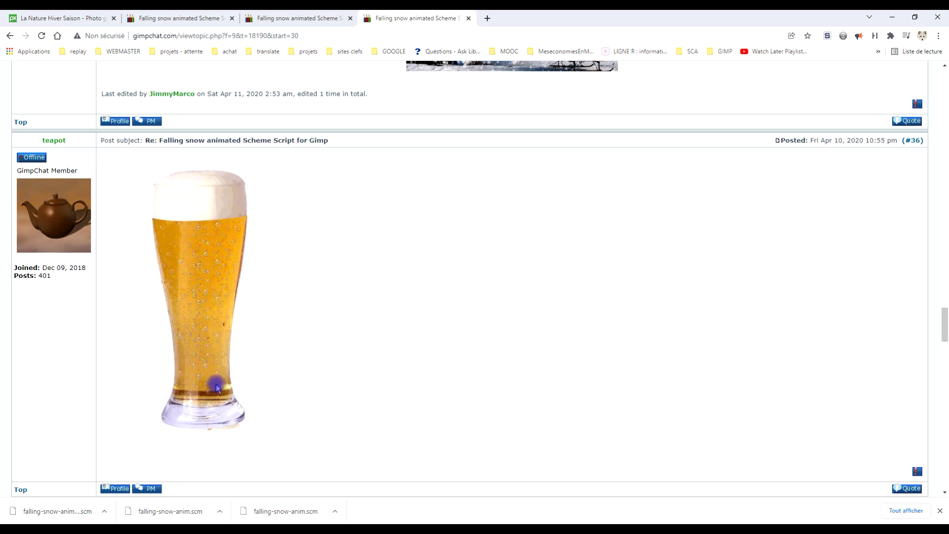
{"action": "scroll", "coordinate": [550, 330], "scroll_direction": "down", "scroll_amount": 9}
{"action": "scroll", "coordinate": [547, 330], "scroll_direction": "down", "scroll_amount": 16}
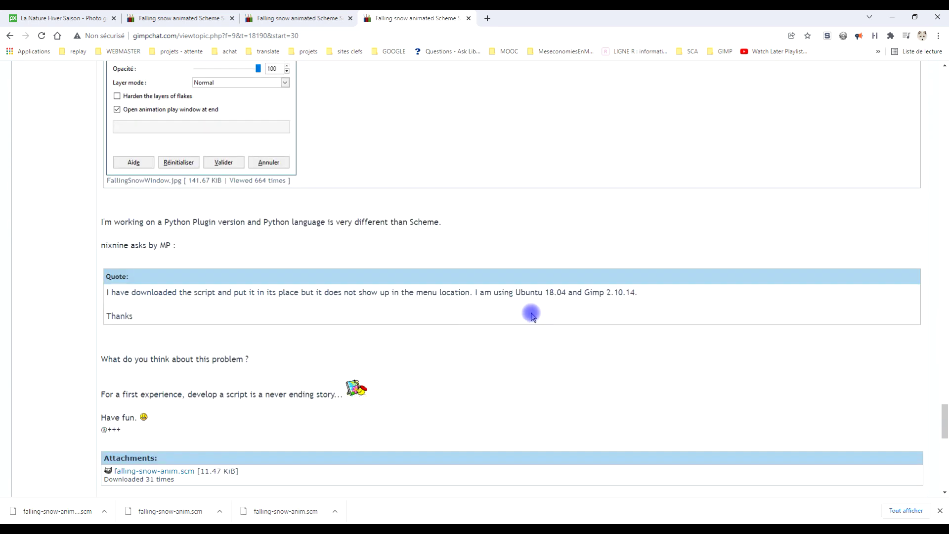
Start downloading the falling-snow-anim.scm attachment and copy the scripts folder path from the save dialog.
{"action": "left_click", "coordinate": [170, 372]}
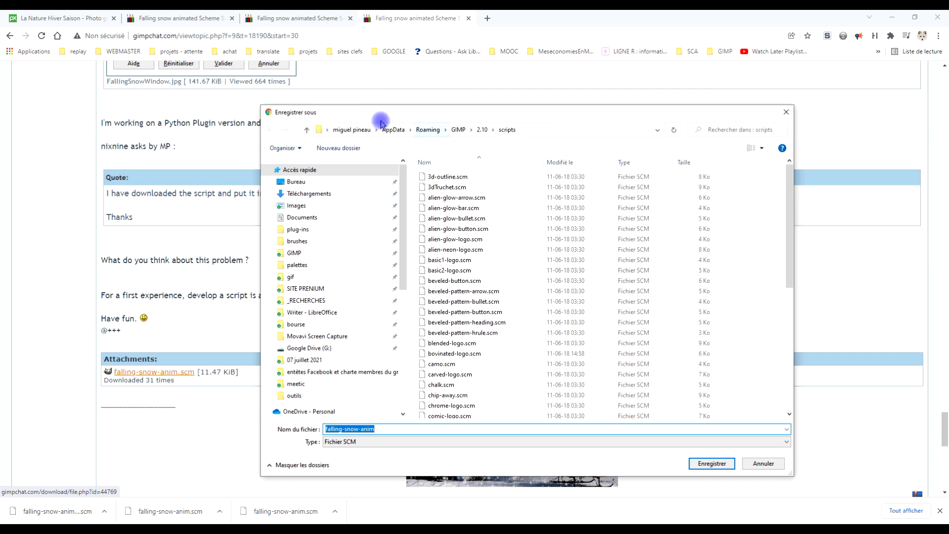
{"action": "left_click", "coordinate": [566, 130]}
{"action": "key", "text": "super+c"}
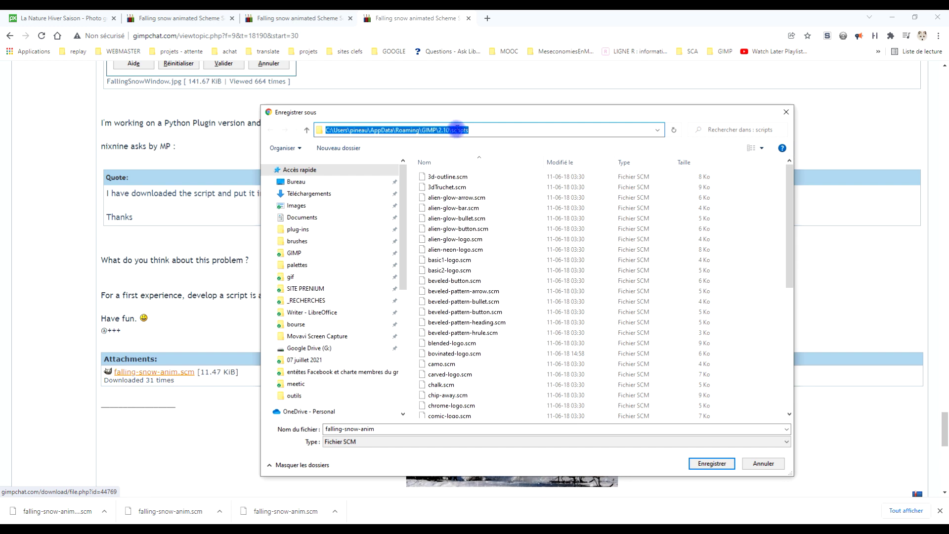
Browse to the Téléchargements folder in the save dialog.
{"action": "scroll", "coordinate": [332, 324], "scroll_direction": "down", "scroll_amount": 2}
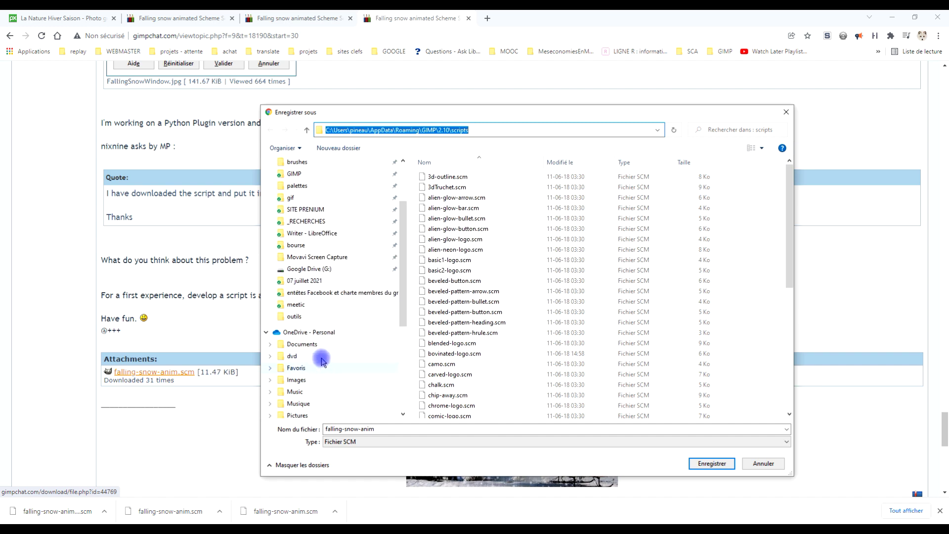
{"action": "scroll", "coordinate": [334, 291], "scroll_direction": "down", "scroll_amount": 2}
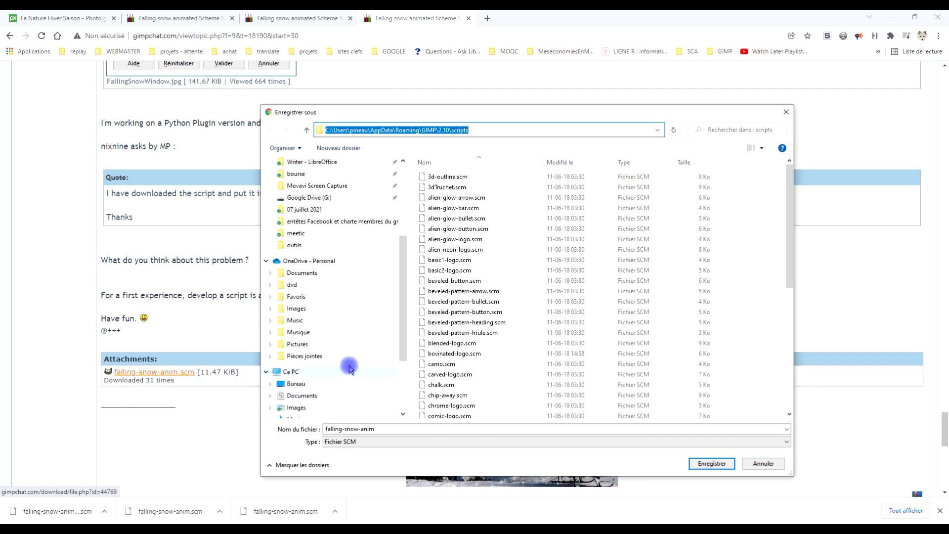
{"action": "scroll", "coordinate": [340, 370], "scroll_direction": "down", "scroll_amount": 2}
{"action": "left_click", "coordinate": [311, 384]}
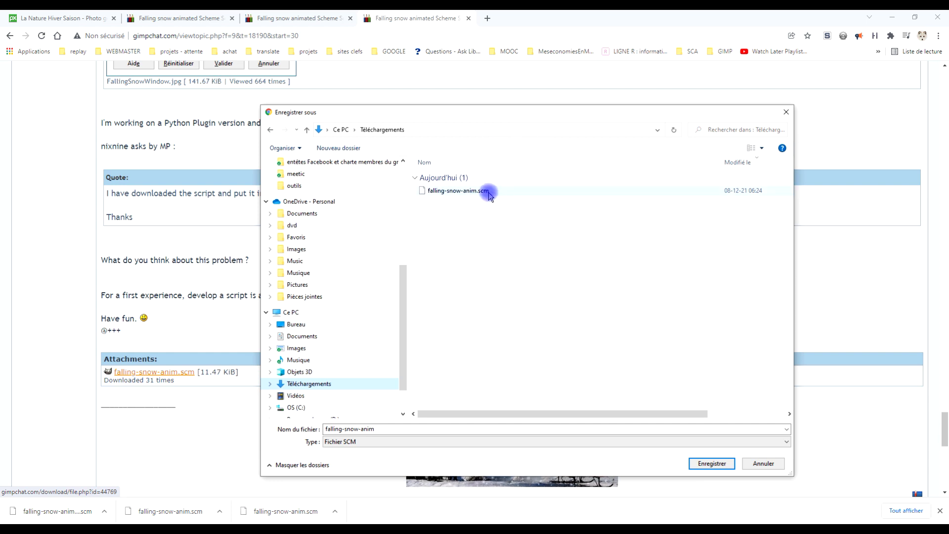
Paste the copied AppData\Roaming\GIMP\2.10\scripts path as the save location and save falling-snow-anim.scm there.
{"action": "left_click", "coordinate": [536, 129]}
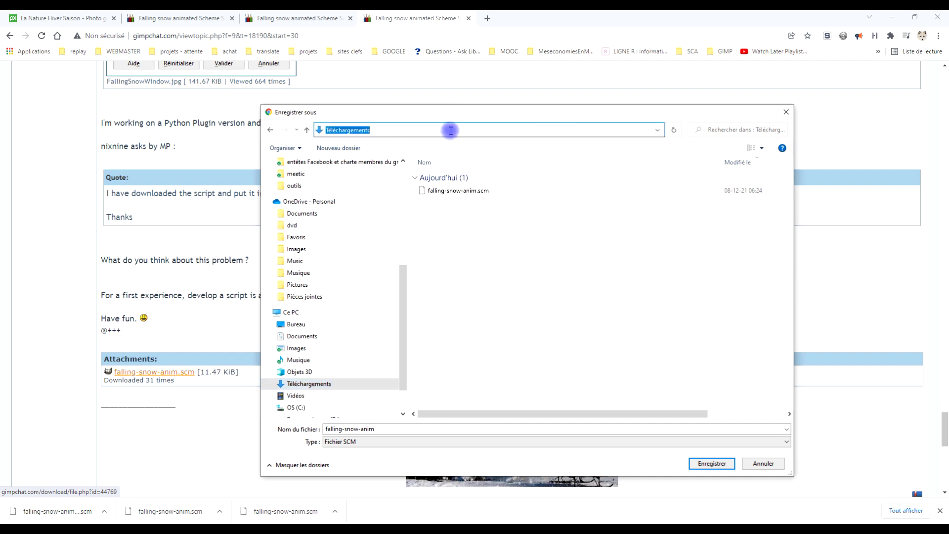
{"action": "right_click", "coordinate": [362, 130]}
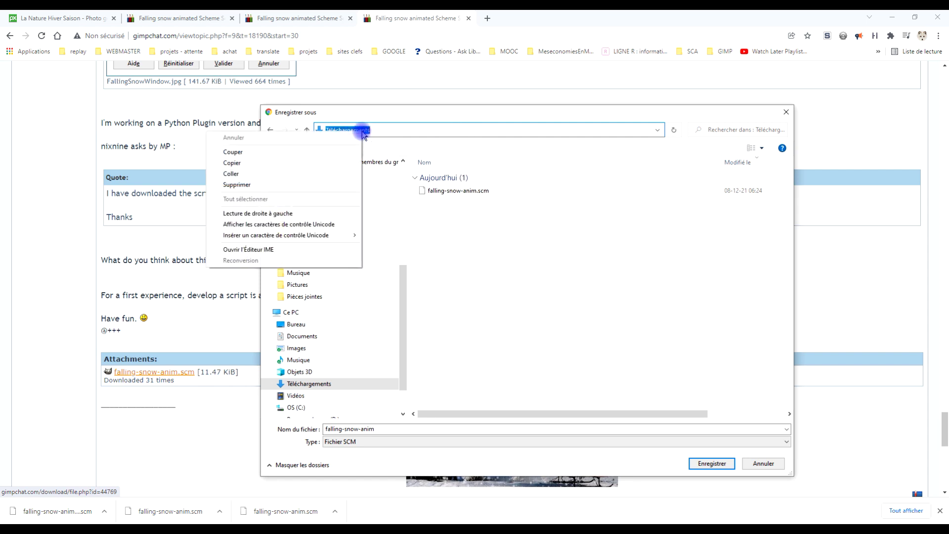
{"action": "left_click", "coordinate": [258, 174]}
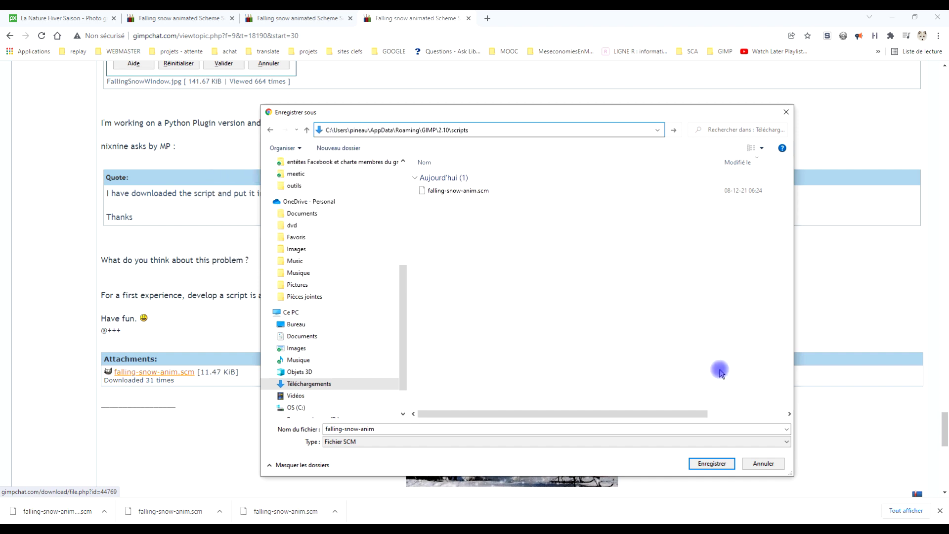
{"action": "left_click", "coordinate": [674, 135]}
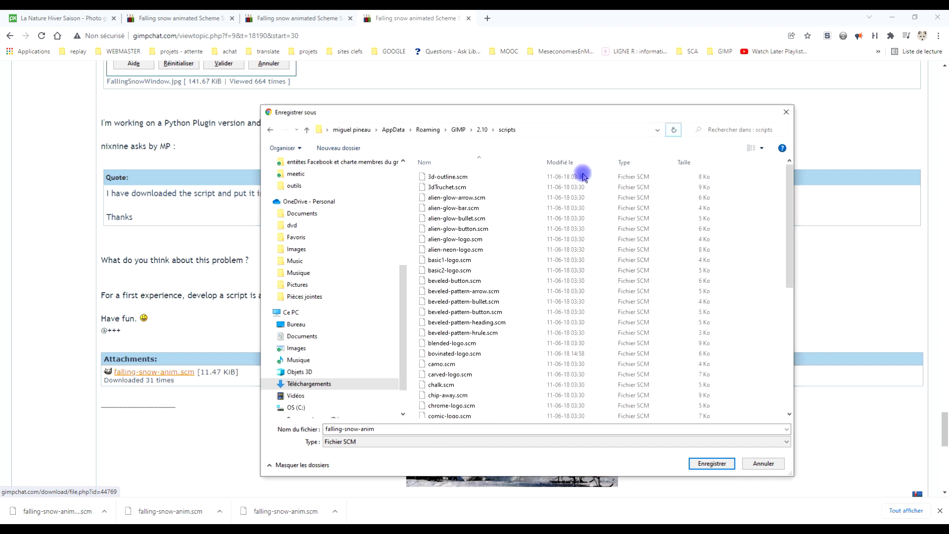
{"action": "left_click", "coordinate": [711, 463]}
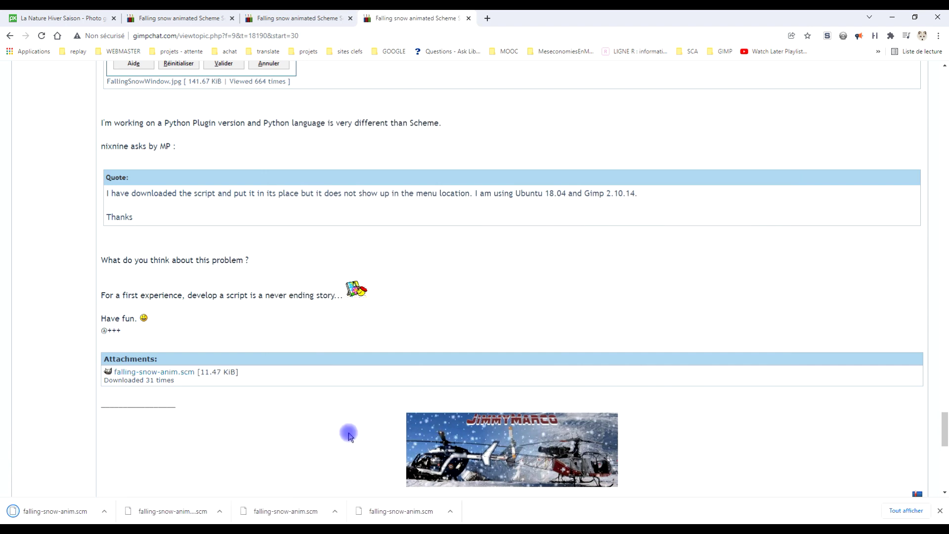
Switch to GIMP, dismiss the Preferences dialog without changes and bring up the main image editor window.
{"action": "left_click", "coordinate": [188, 516]}
{"action": "left_click", "coordinate": [190, 513]}
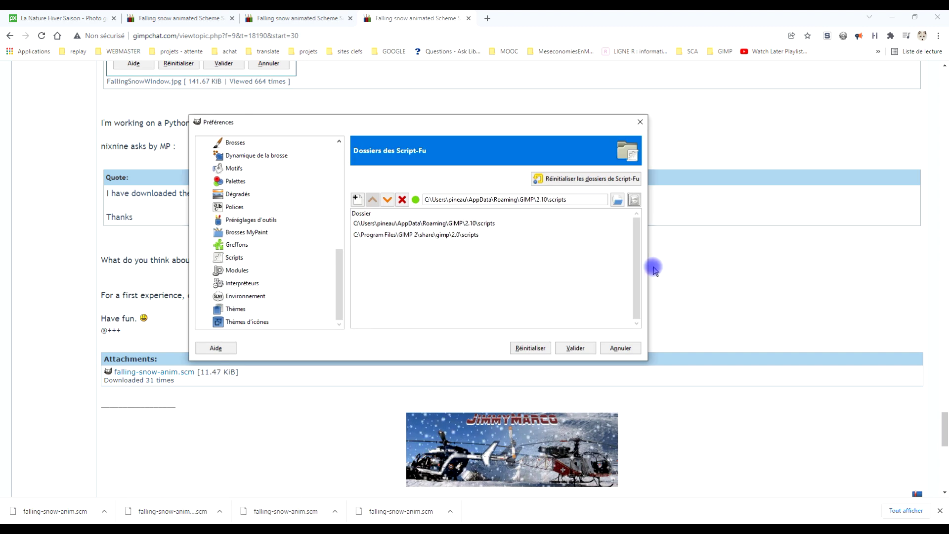
{"action": "left_click", "coordinate": [615, 347]}
{"action": "left_click", "coordinate": [229, 521]}
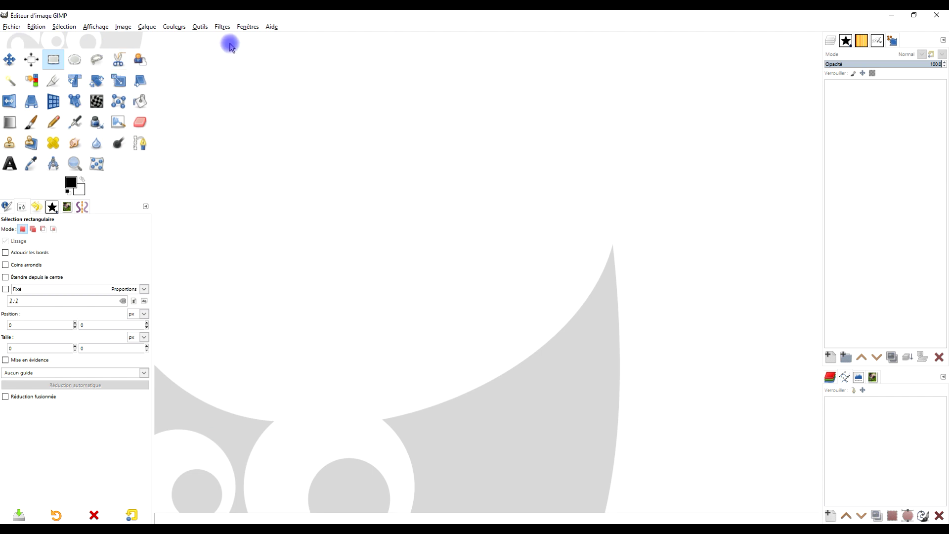
Check which Animation filters are available and restart GIMP to load the new script.
{"action": "left_click", "coordinate": [226, 27]}
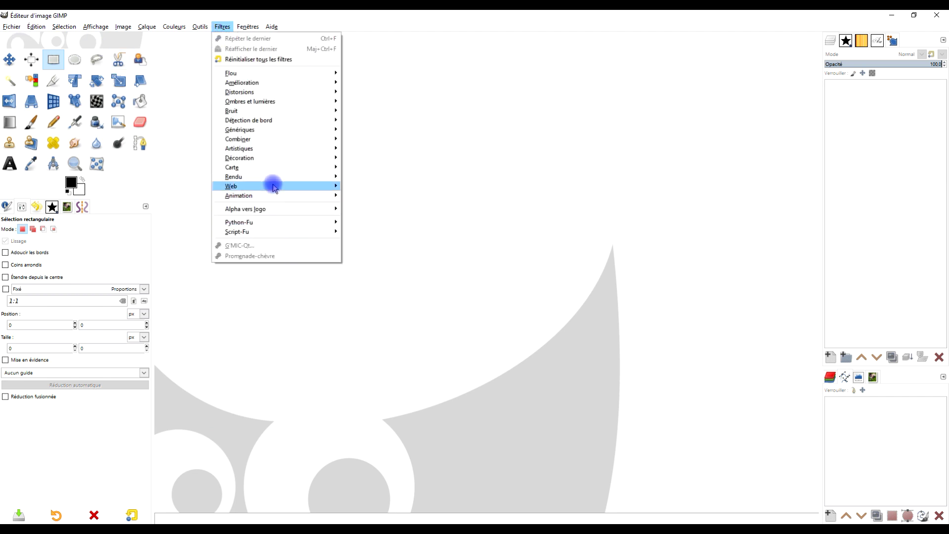
{"action": "mouse_move", "coordinate": [274, 195]}
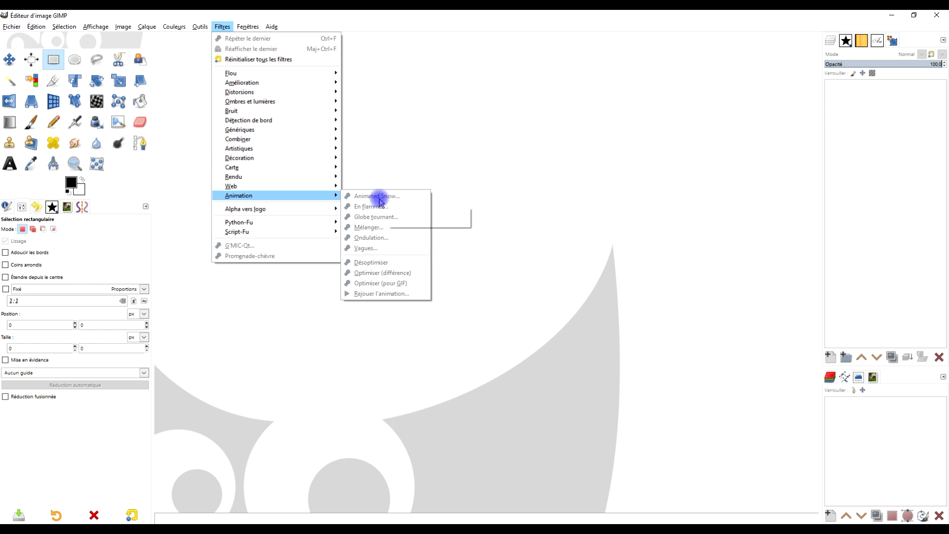
{"action": "left_click", "coordinate": [460, 136]}
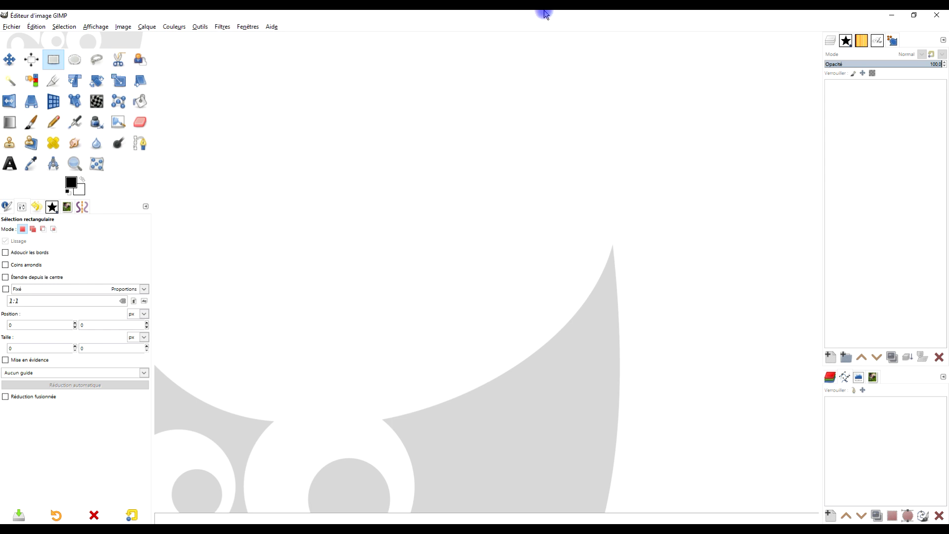
{"action": "left_click", "coordinate": [937, 15]}
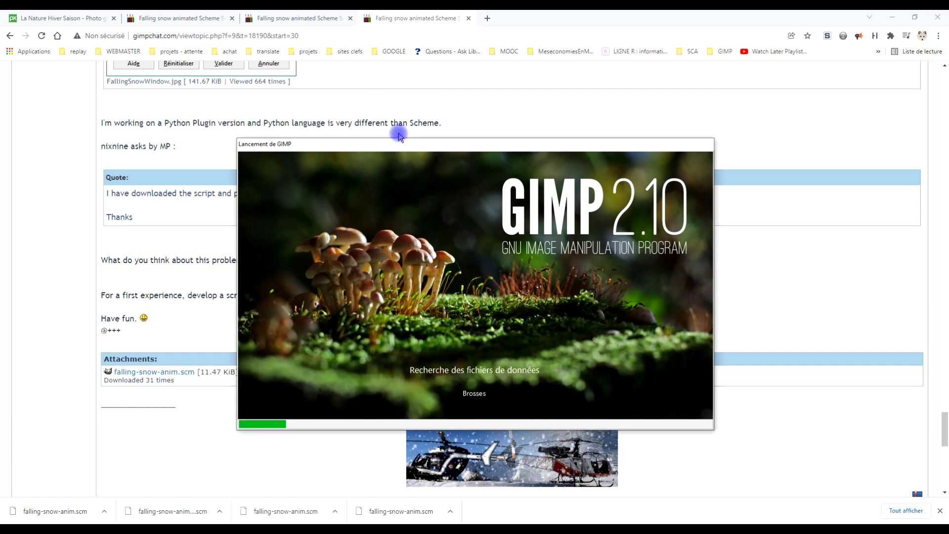
Switch to the Pixabay winter tree photo in Chrome, open its 1280×853 version and copy the image to the clipboard.
{"action": "left_click", "coordinate": [67, 19]}
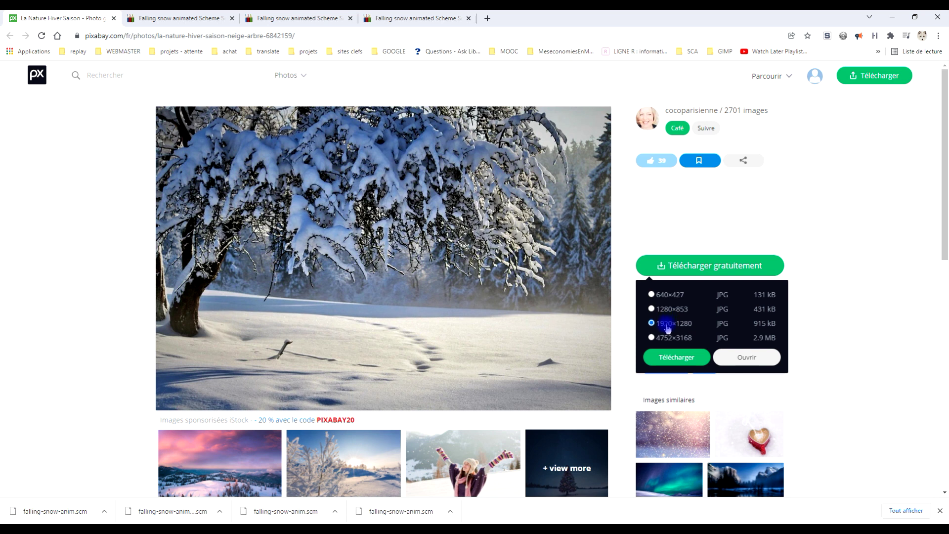
{"action": "left_click", "coordinate": [753, 358]}
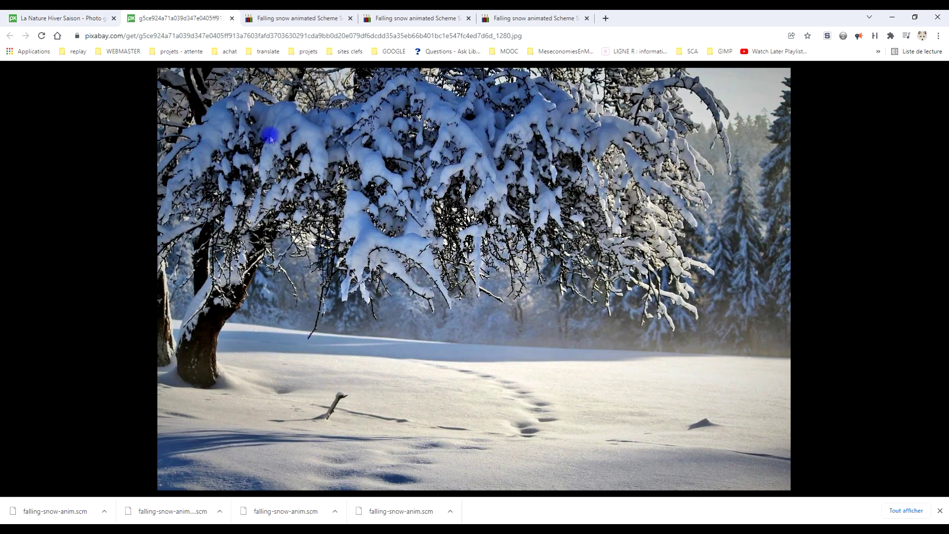
{"action": "right_click", "coordinate": [448, 187]}
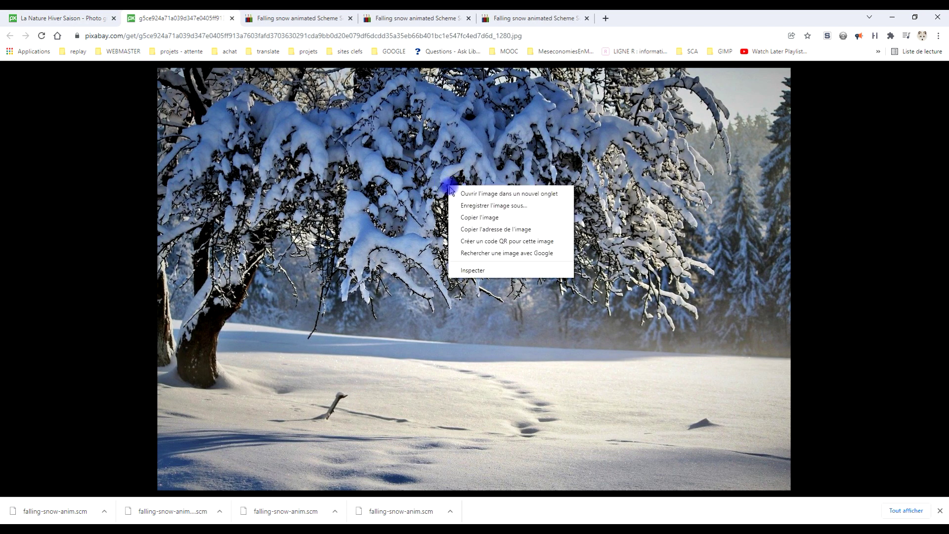
{"action": "left_click", "coordinate": [479, 217]}
Switch to the restarted GIMP and check the Animation filters for the Falling snow script.
{"action": "key", "text": "alt+Tab"}
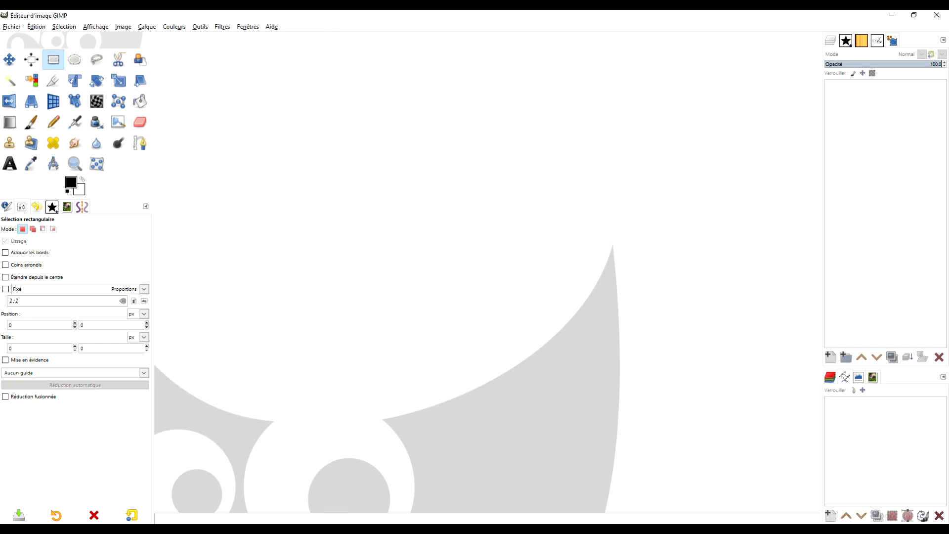
{"action": "left_click", "coordinate": [12, 26]}
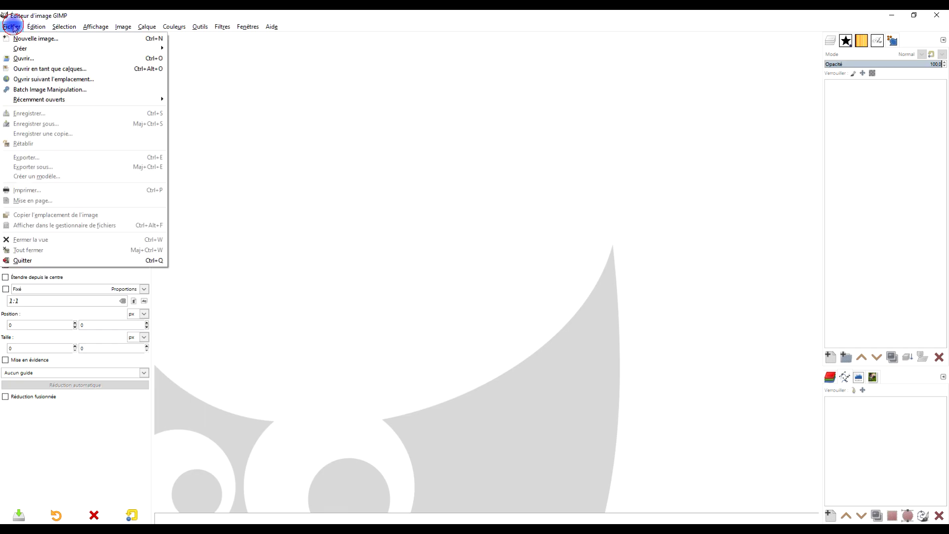
{"action": "mouse_move", "coordinate": [221, 26]}
{"action": "mouse_move", "coordinate": [239, 195]}
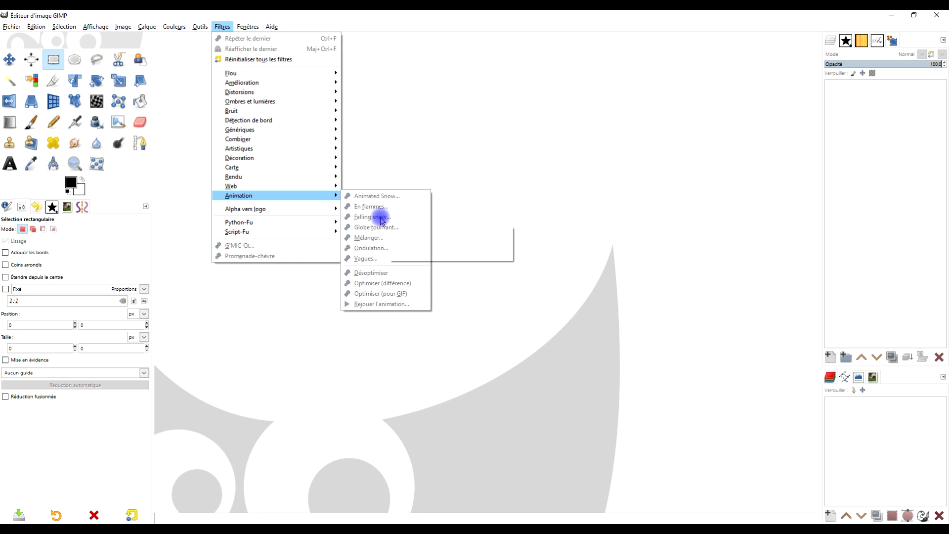
{"action": "left_click", "coordinate": [511, 140]}
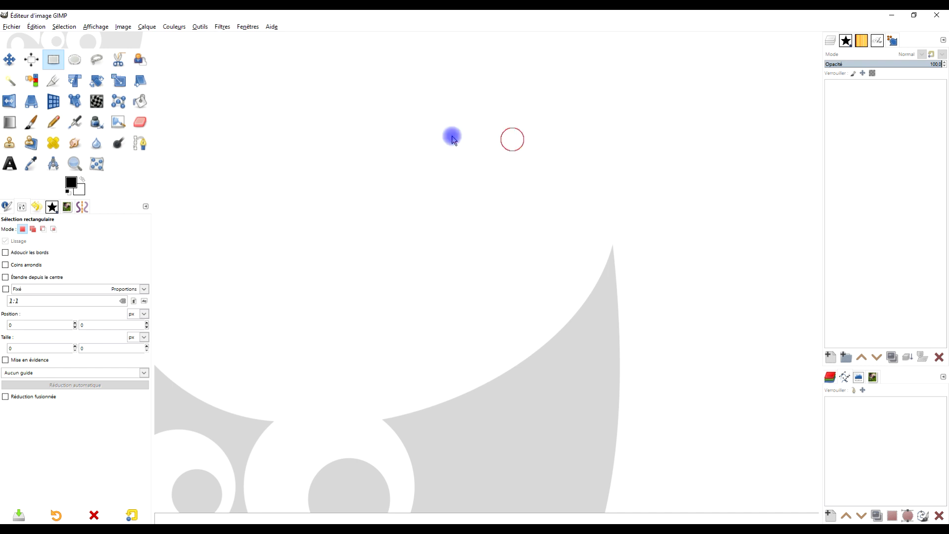
Paste the copied winter photo as a new image.
{"action": "left_click", "coordinate": [9, 27]}
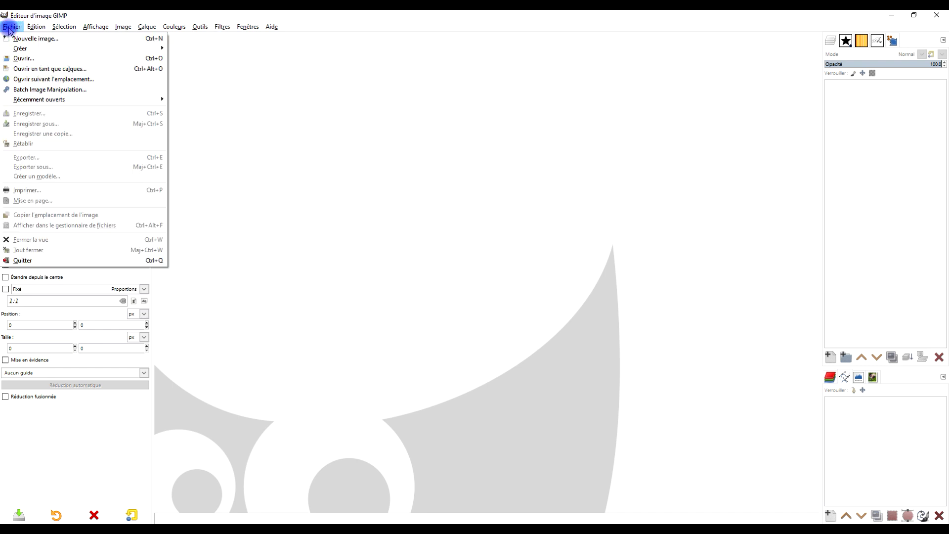
{"action": "mouse_move", "coordinate": [36, 27]}
{"action": "mouse_move", "coordinate": [79, 144]}
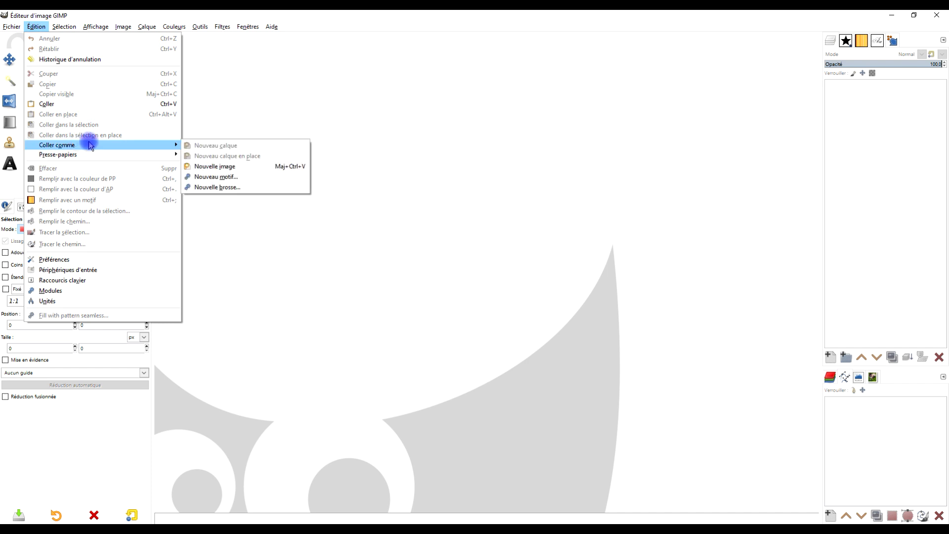
{"action": "left_click", "coordinate": [222, 171]}
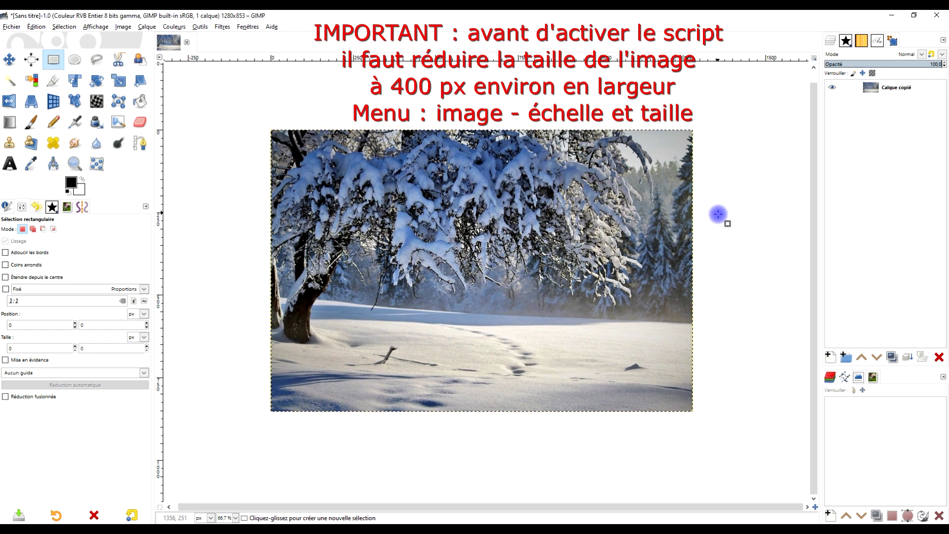
Run the Falling snow animation script on the photo with its default settings and reposition the animation playback window.
{"action": "left_click", "coordinate": [222, 26]}
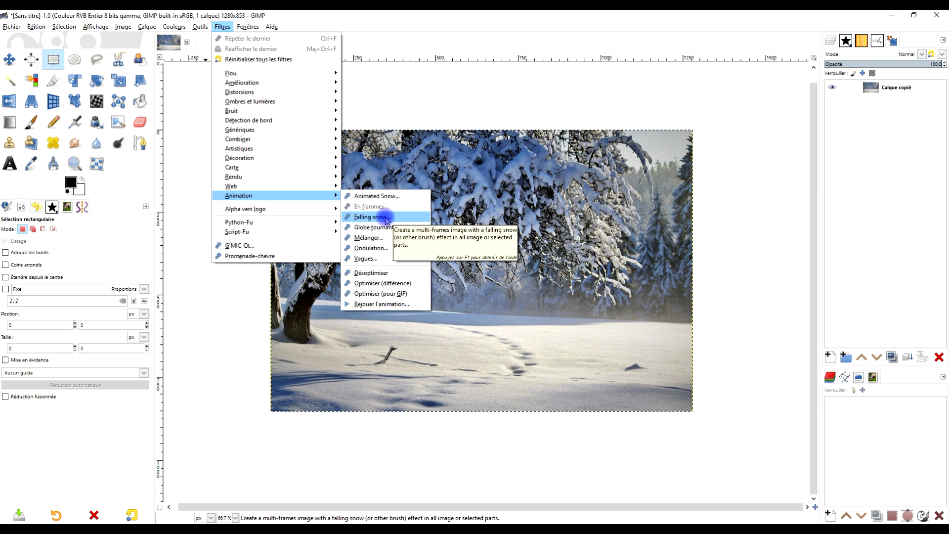
{"action": "left_click", "coordinate": [385, 220]}
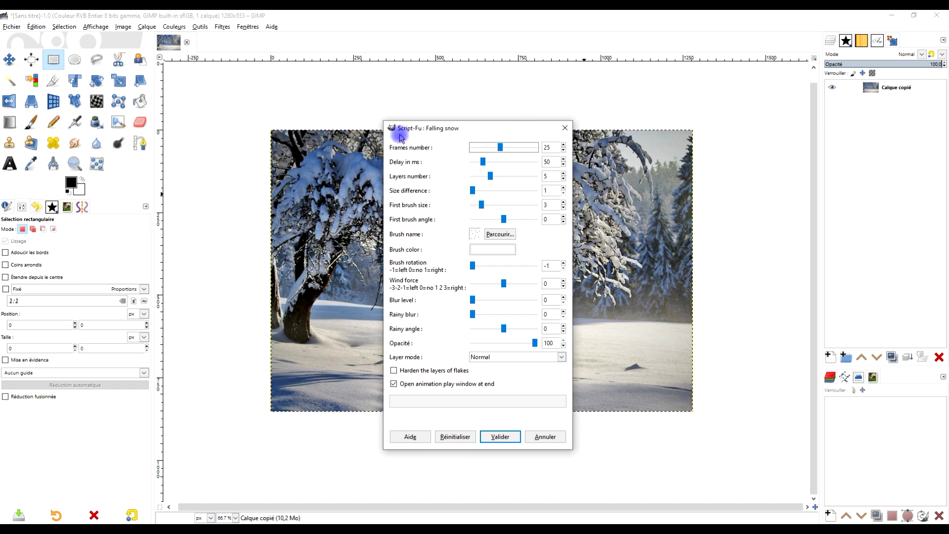
{"action": "left_click", "coordinate": [510, 438]}
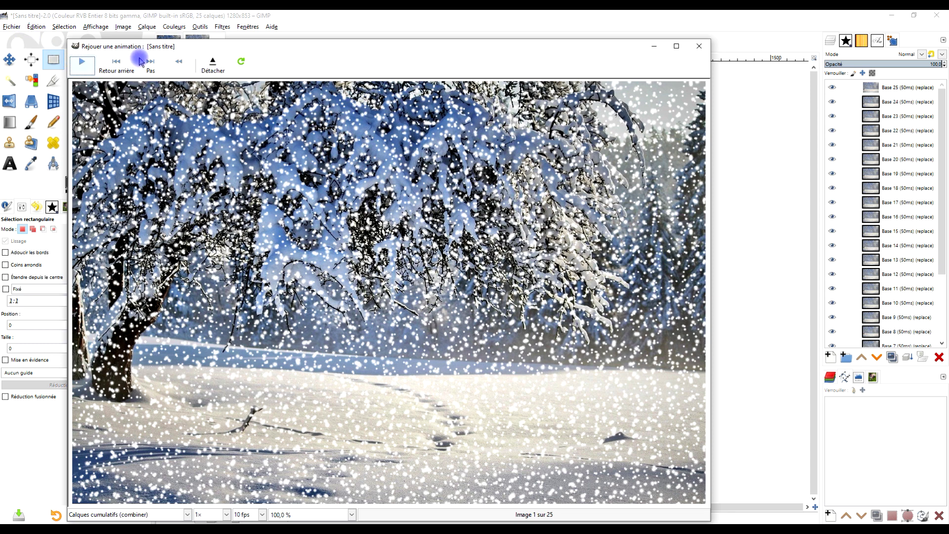
{"action": "left_click_drag", "start_coordinate": [200, 48], "coordinate": [232, 22]}
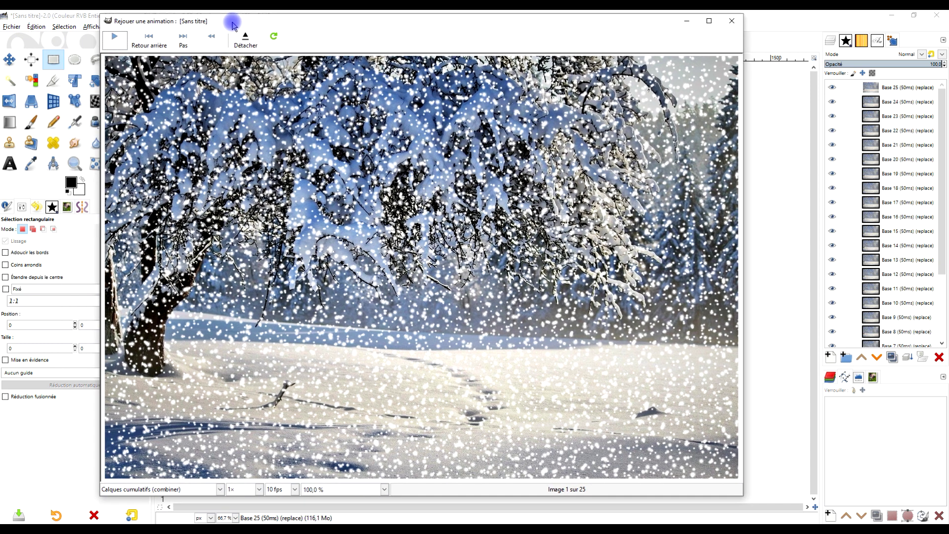
Play the falling snow animation preview, then close the playback window.
{"action": "left_click", "coordinate": [116, 45]}
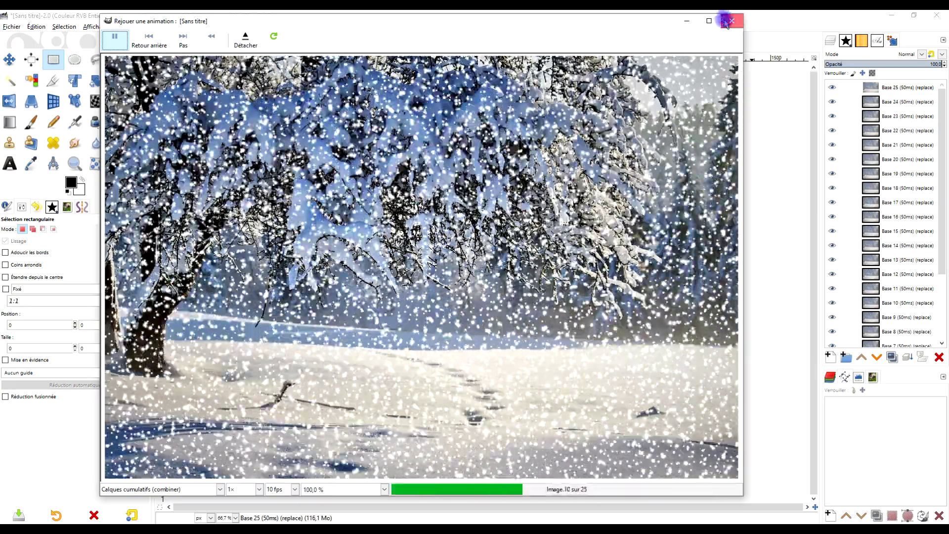
{"action": "left_click", "coordinate": [732, 22]}
Set up an export of the layered image as neige.gif in the GIMP folder's 2021\décembre subfolder.
{"action": "left_click", "coordinate": [11, 27]}
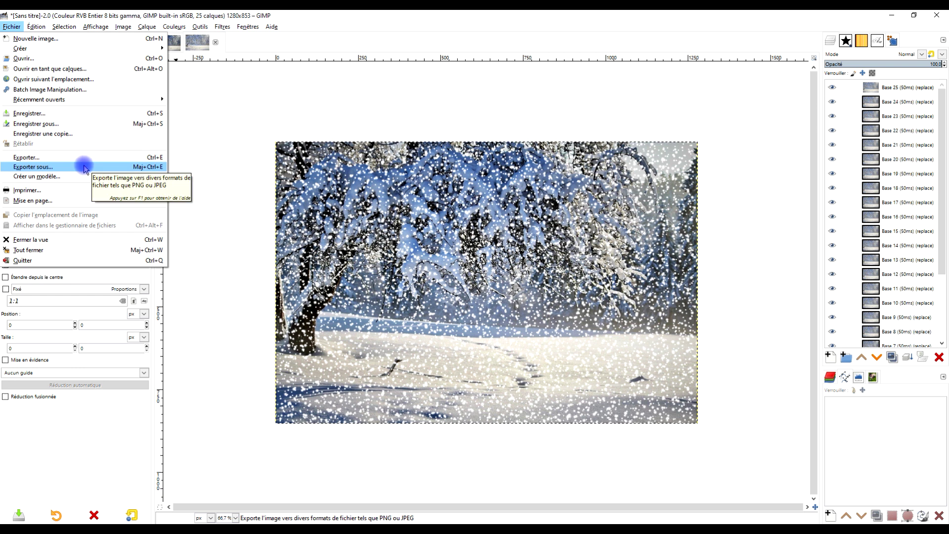
{"action": "left_click", "coordinate": [77, 166]}
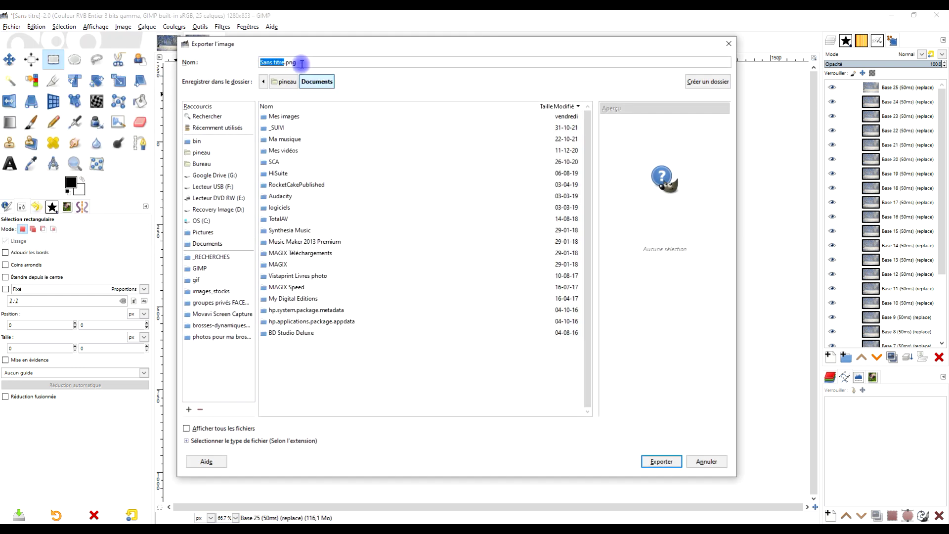
{"action": "left_click", "coordinate": [202, 268]}
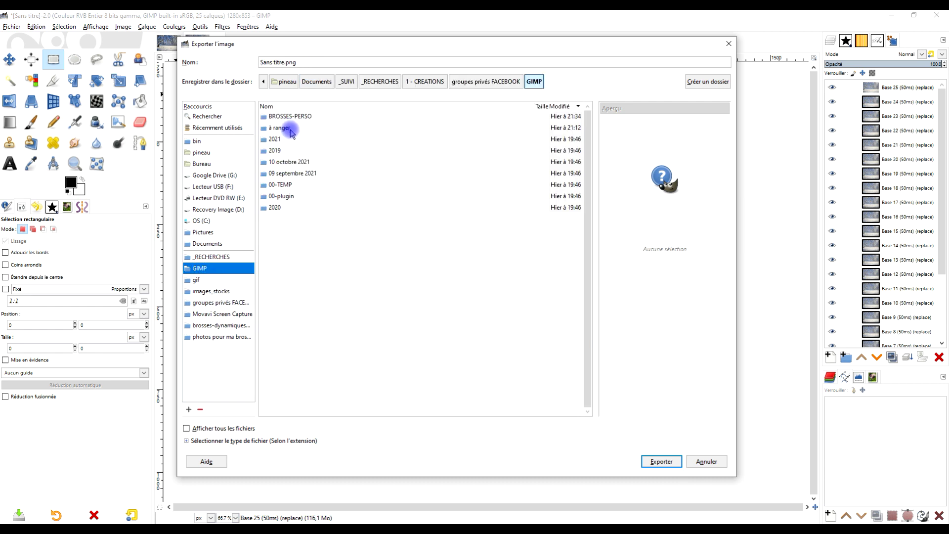
{"action": "double_click", "coordinate": [279, 139]}
{"action": "double_click", "coordinate": [282, 116]}
{"action": "left_click_drag", "start_coordinate": [347, 63], "coordinate": [185, 63]}
{"action": "type", "text": "neige.gif"}
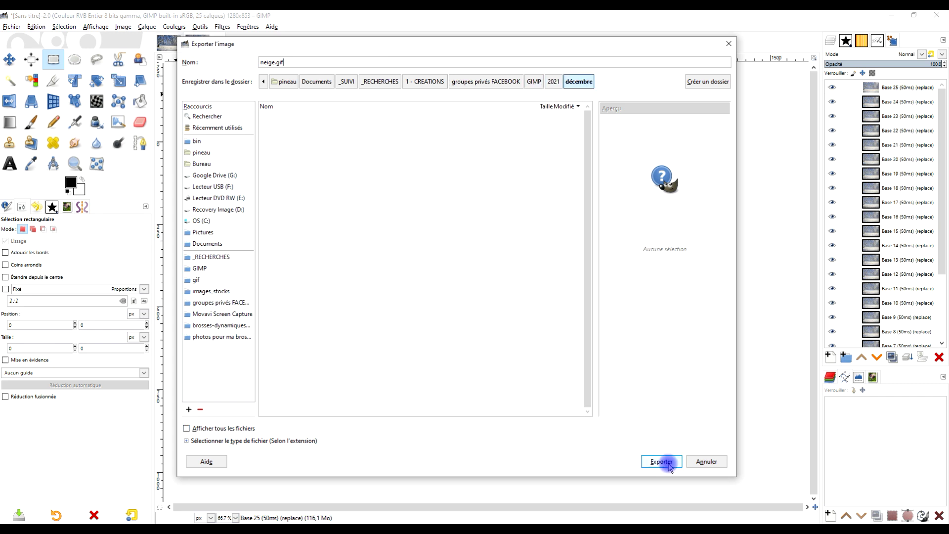
Export the GIF as an animation, keeping the infinite loop and the default 100-millisecond frame delay.
{"action": "key", "text": "Return"}
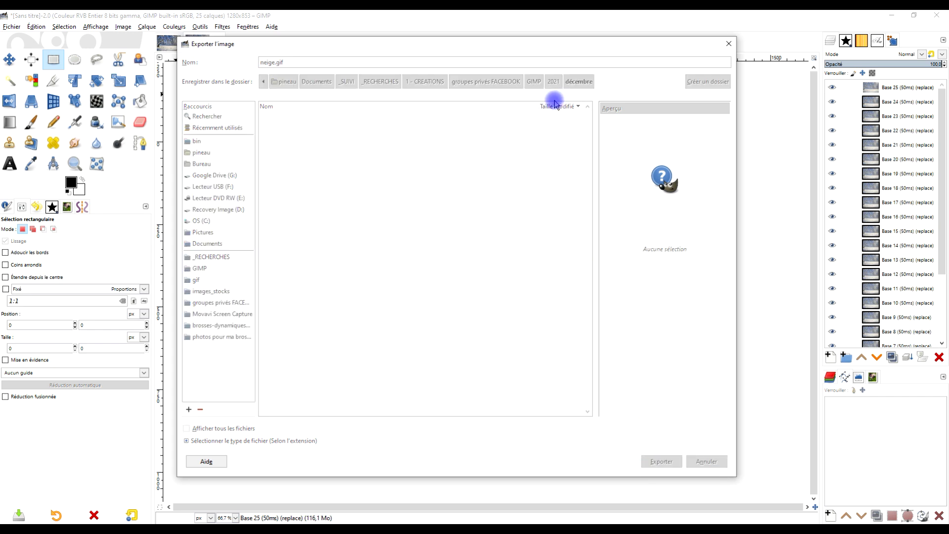
{"action": "left_click", "coordinate": [369, 269]}
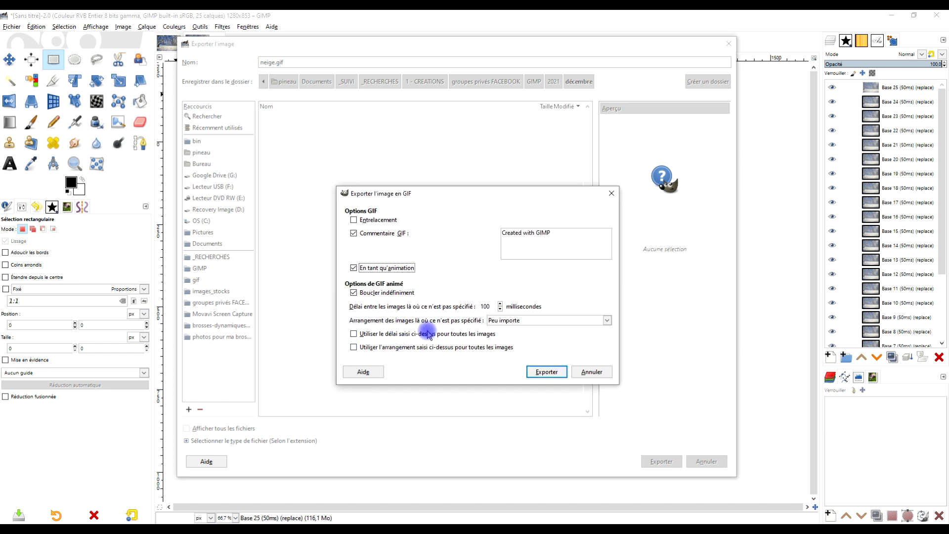
{"action": "left_click", "coordinate": [543, 373]}
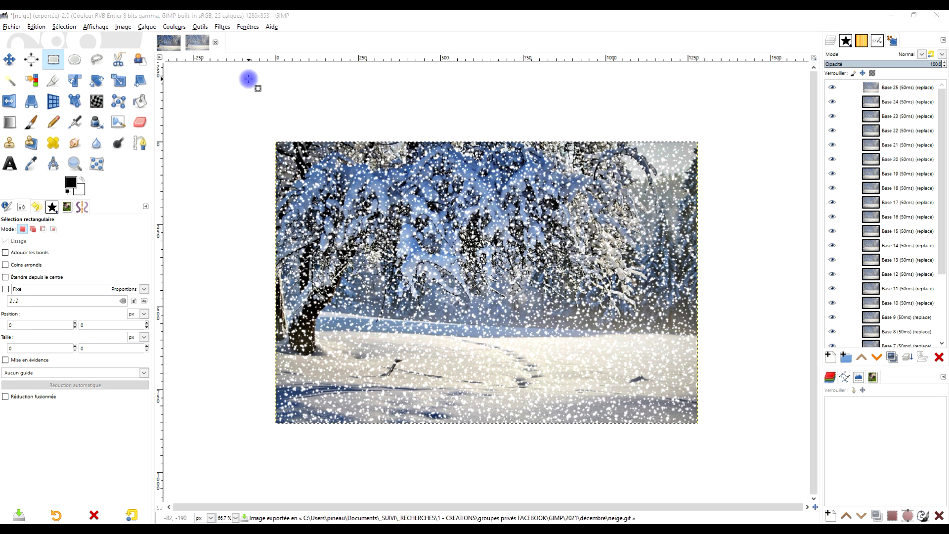
Switch to File Explorer, browse to the GIMP folder's 2021\décembre subfolder and open the exported neige GIF.
{"action": "key", "text": "super+e"}
{"action": "left_click", "coordinate": [33, 197]}
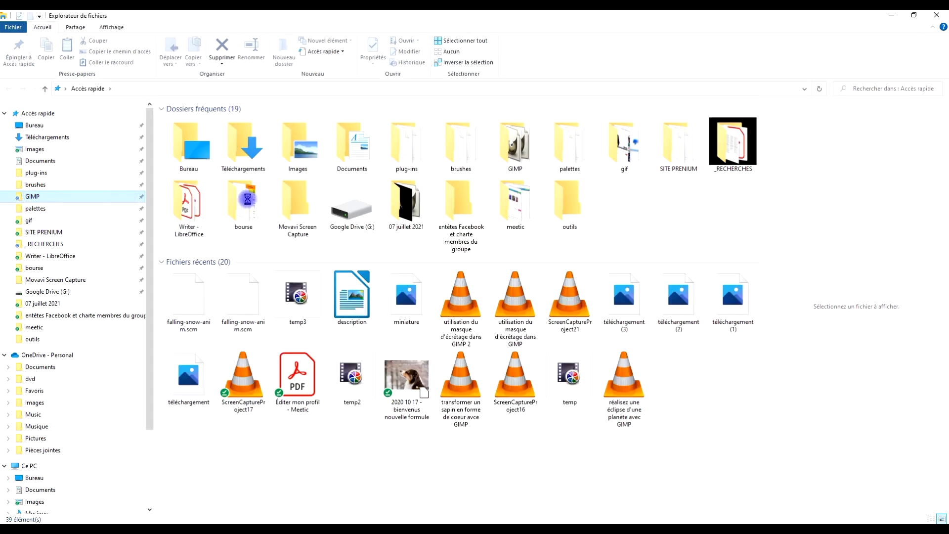
{"action": "double_click", "coordinate": [187, 185]}
{"action": "left_click", "coordinate": [192, 205]}
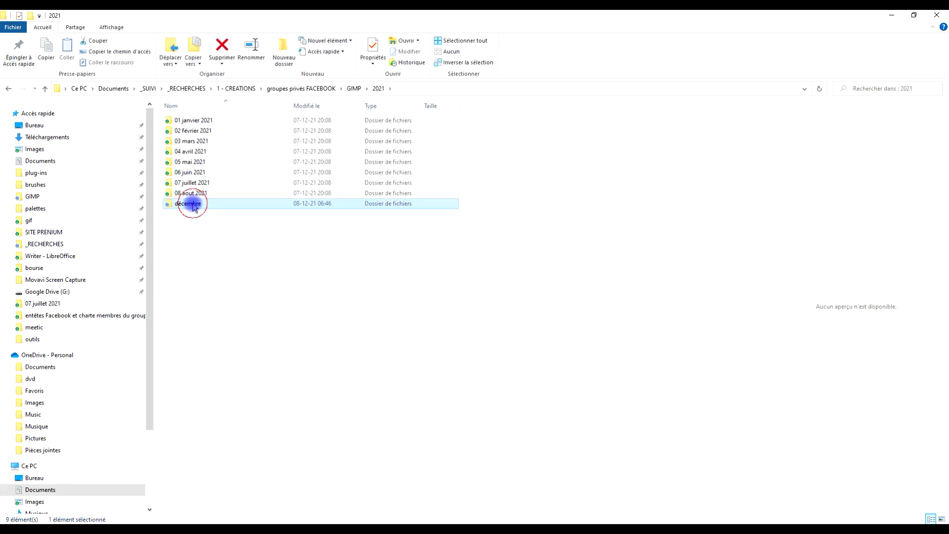
{"action": "double_click", "coordinate": [192, 204]}
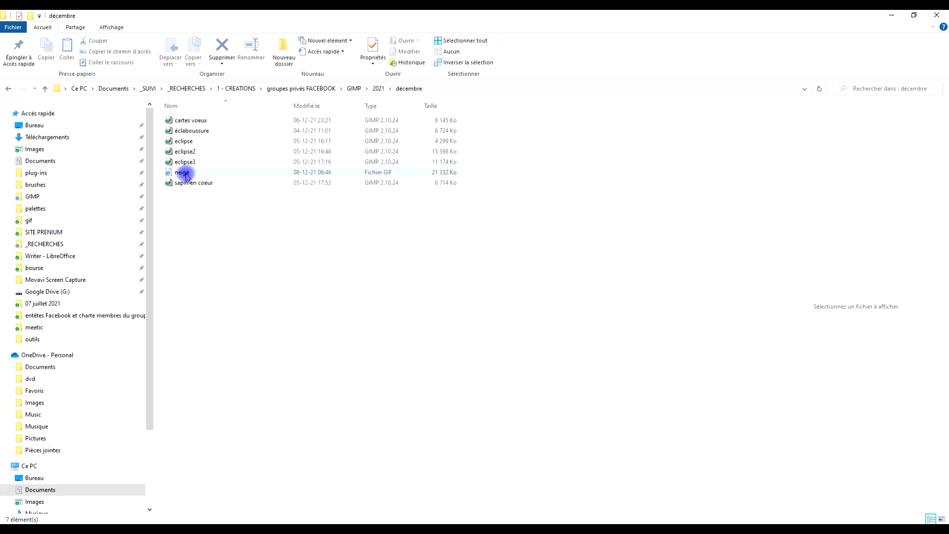
{"action": "left_click", "coordinate": [449, 174]}
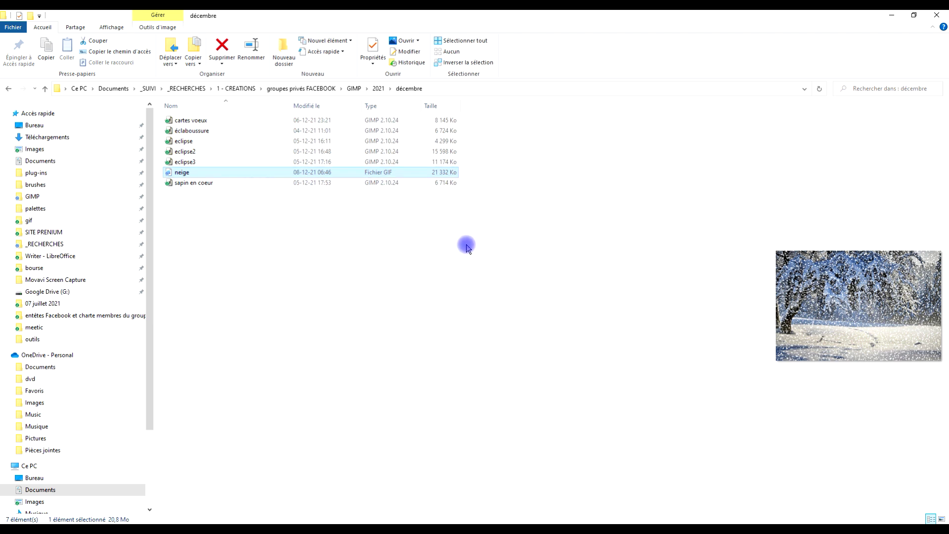
{"action": "double_click", "coordinate": [204, 174]}
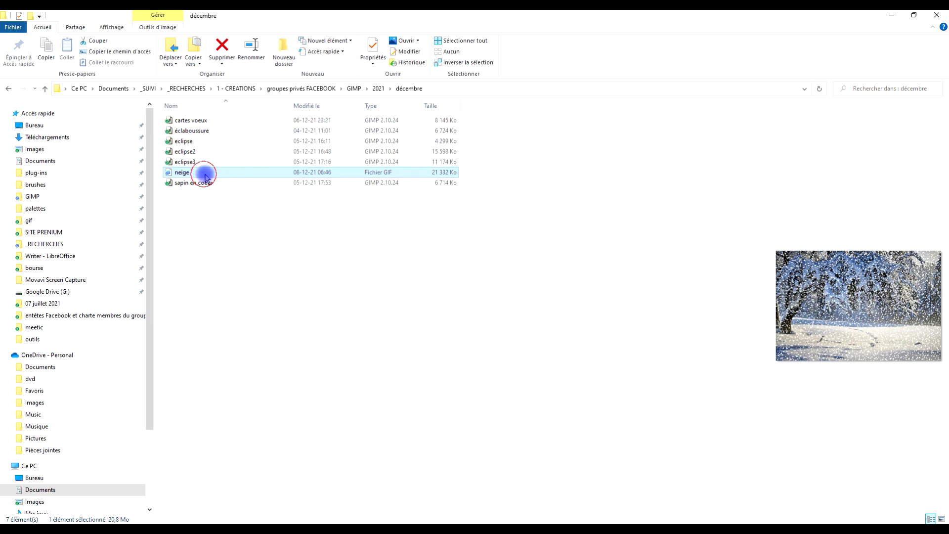